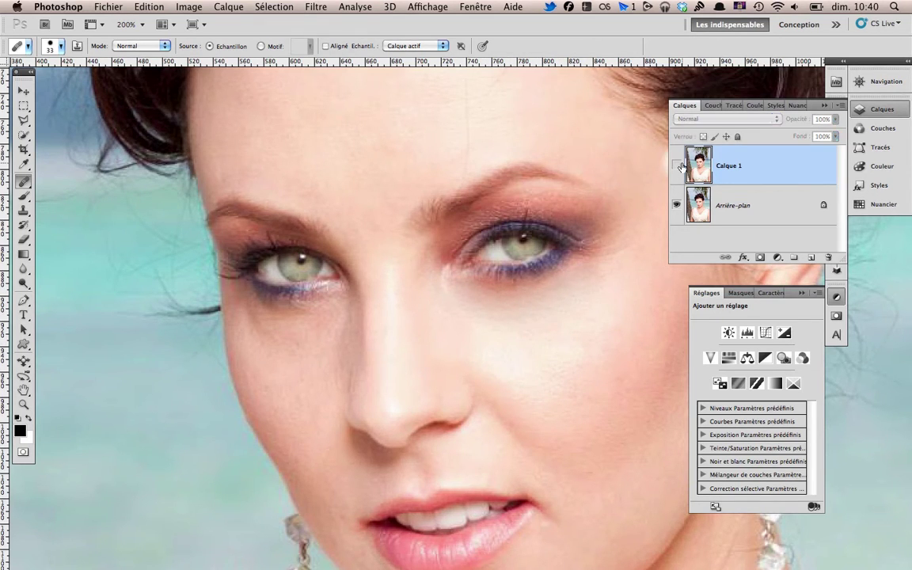
Step: Retouch the shadow under the left-hand eye with the Healing Brush and clean up the outer cheek beside it with the Patch tool
{"action": "left_click", "coordinate": [601, 334], "text": "alt"}
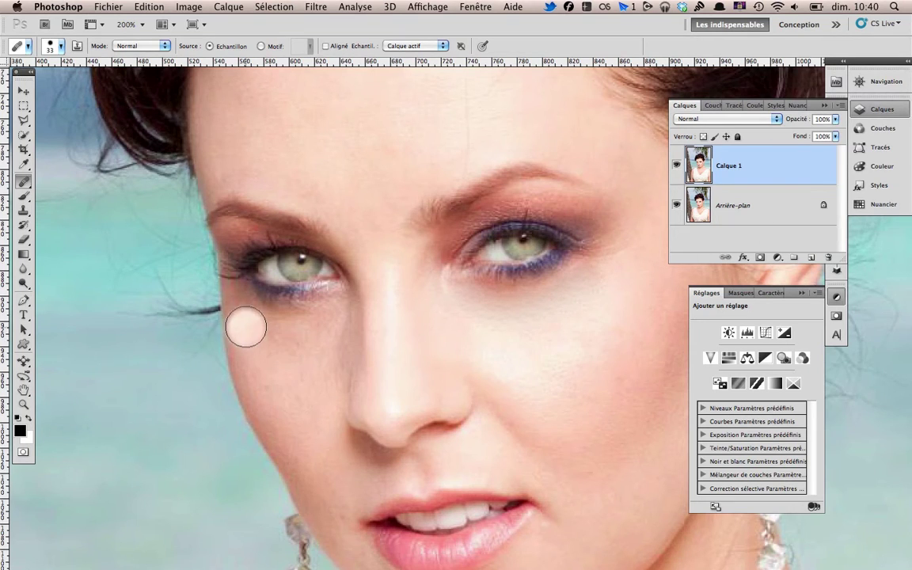
{"action": "left_click", "coordinate": [246, 319]}
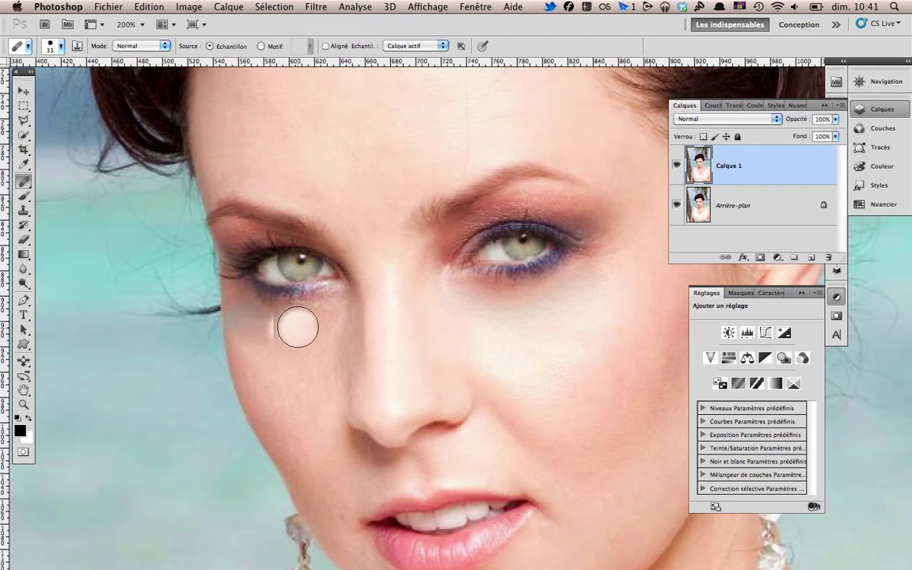
{"action": "left_click", "coordinate": [24, 188]}
{"action": "left_click", "coordinate": [23, 181]}
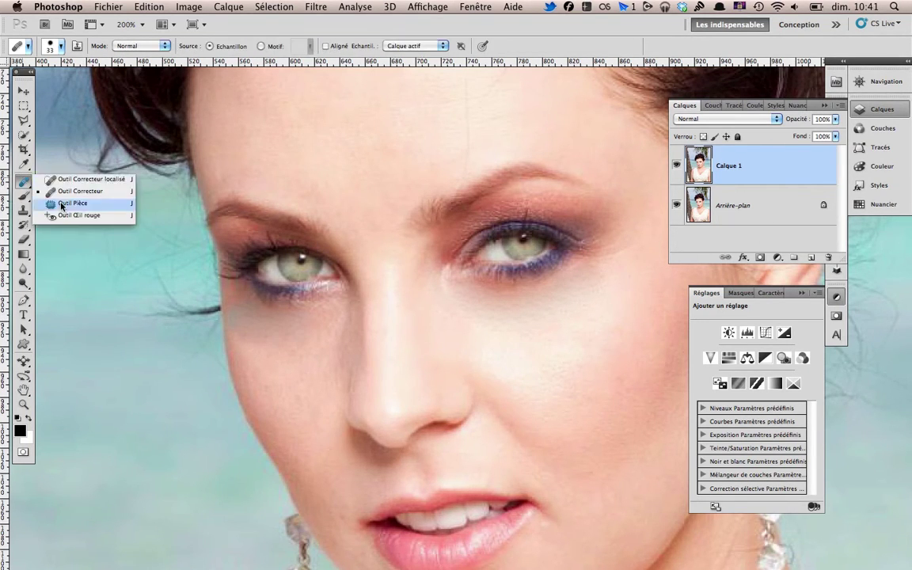
{"action": "left_click", "coordinate": [73, 204]}
{"action": "left_click_drag", "start_coordinate": [258, 349], "coordinate": [240, 298]}
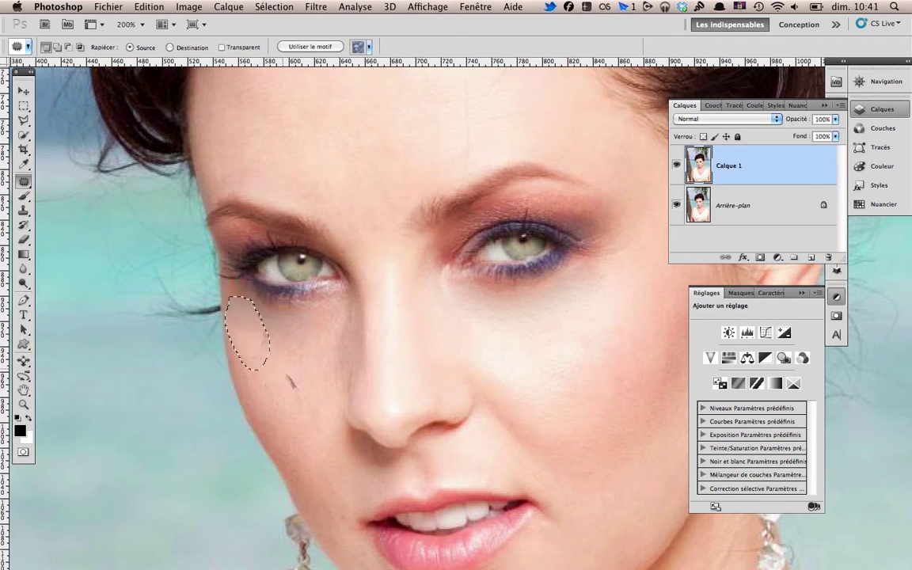
{"action": "left_click", "coordinate": [293, 360]}
Step: Soften the skin on the left-hand cheek with the Blur tool at brush size 26, and switch to the Clone Stamp tool
{"action": "left_click", "coordinate": [24, 268]}
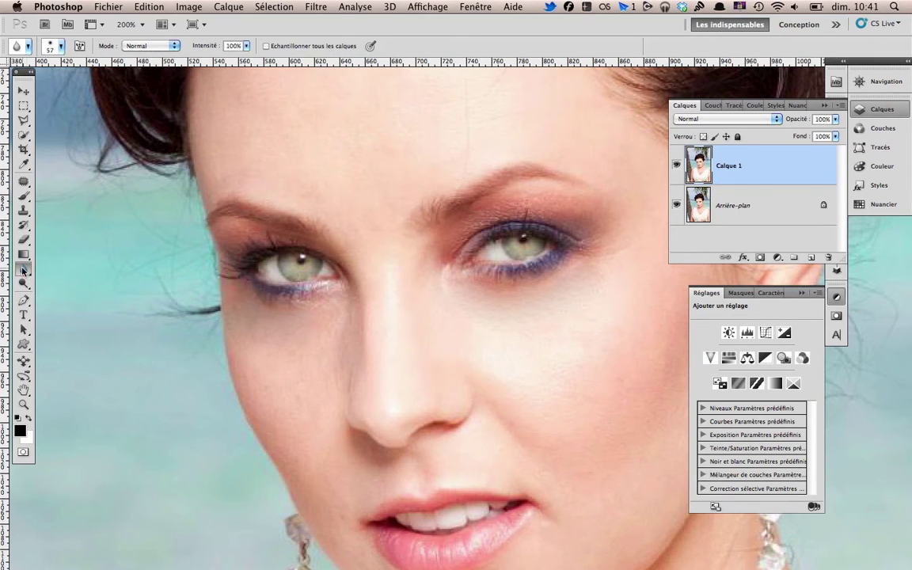
{"action": "left_click", "coordinate": [55, 45]}
{"action": "left_click", "coordinate": [292, 339]}
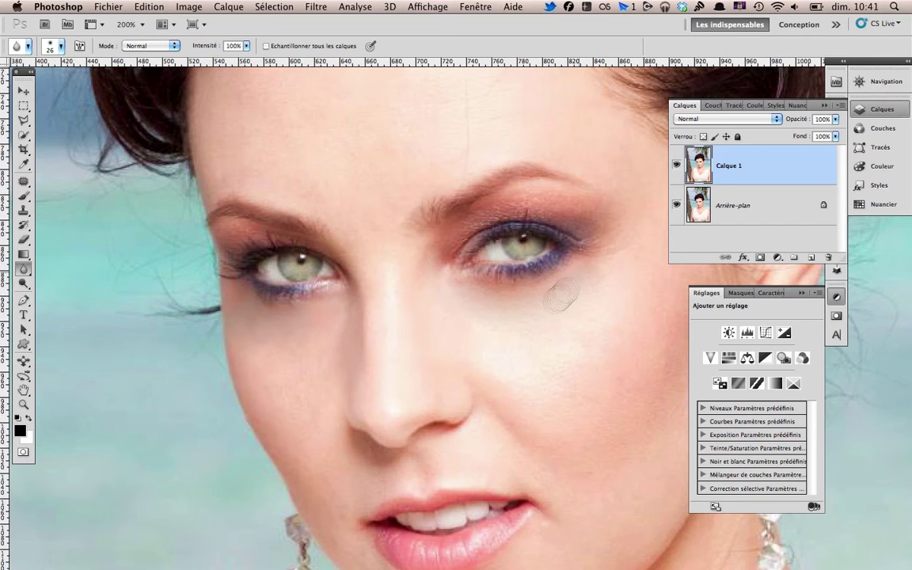
{"action": "left_click", "coordinate": [24, 182]}
{"action": "left_click", "coordinate": [24, 210]}
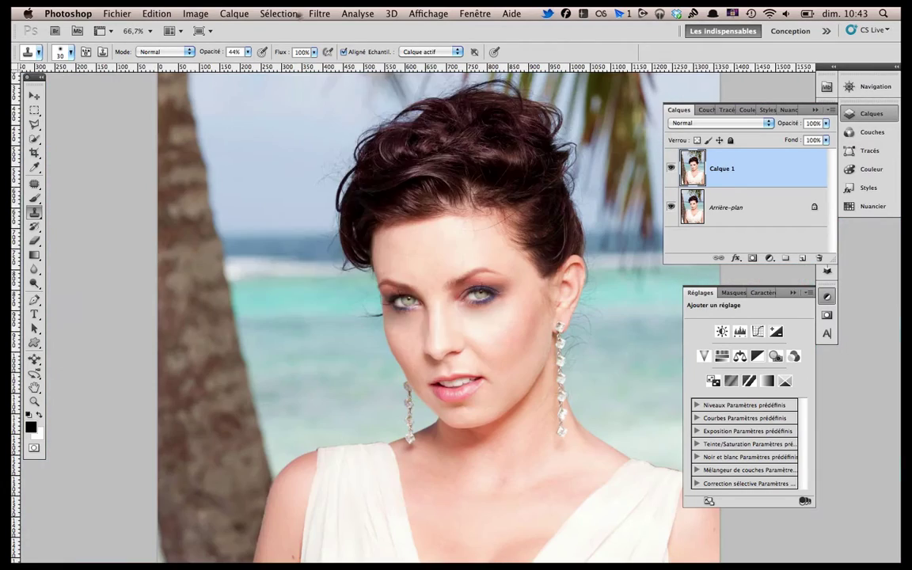
Step: In the Liquify filter (Fluidité), freeze the area around the mouth and warp the corners of the lips into a slight smile
{"action": "left_click", "coordinate": [320, 14]}
{"action": "left_click", "coordinate": [348, 90]}
{"action": "left_click", "coordinate": [55, 518]}
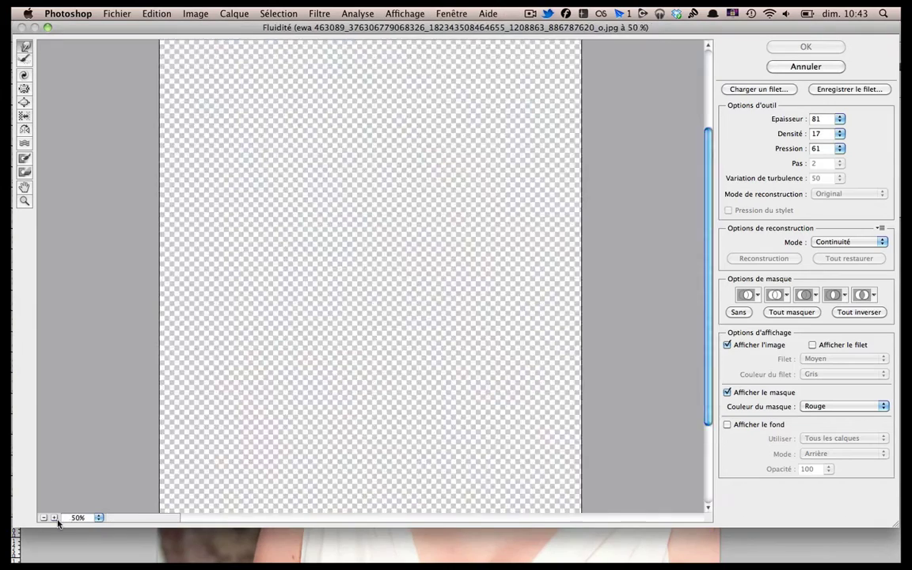
{"action": "left_click", "coordinate": [55, 518]}
{"action": "left_click", "coordinate": [55, 518]}
{"action": "scroll", "coordinate": [198, 339], "scroll_direction": "right", "scroll_amount": 3}
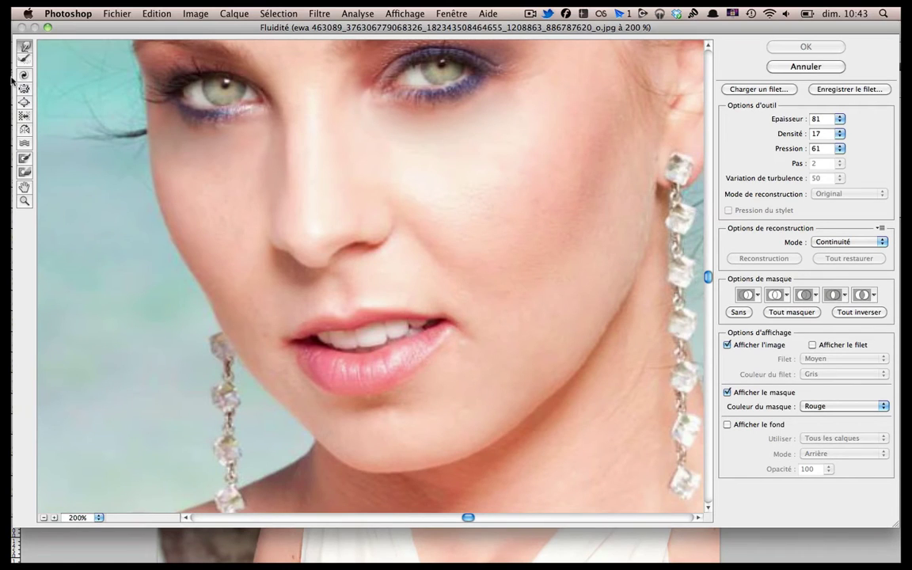
{"action": "left_click", "coordinate": [25, 159]}
{"action": "mouse_move", "coordinate": [204, 377]}
{"action": "left_mouse_down"}
{"action": "mouse_move", "coordinate": [286, 451]}
{"action": "mouse_move", "coordinate": [234, 384]}
{"action": "mouse_move", "coordinate": [273, 440]}
{"action": "mouse_move", "coordinate": [188, 283]}
{"action": "mouse_move", "coordinate": [179, 228]}
{"action": "mouse_move", "coordinate": [308, 234]}
{"action": "mouse_move", "coordinate": [415, 217]}
{"action": "mouse_move", "coordinate": [335, 221]}
{"action": "mouse_move", "coordinate": [339, 253]}
{"action": "mouse_move", "coordinate": [258, 197]}
{"action": "mouse_move", "coordinate": [425, 179]}
{"action": "mouse_move", "coordinate": [586, 352]}
{"action": "mouse_move", "coordinate": [434, 471]}
{"action": "mouse_move", "coordinate": [271, 448]}
{"action": "mouse_move", "coordinate": [488, 440]}
{"action": "mouse_move", "coordinate": [546, 230]}
{"action": "left_mouse_up"}
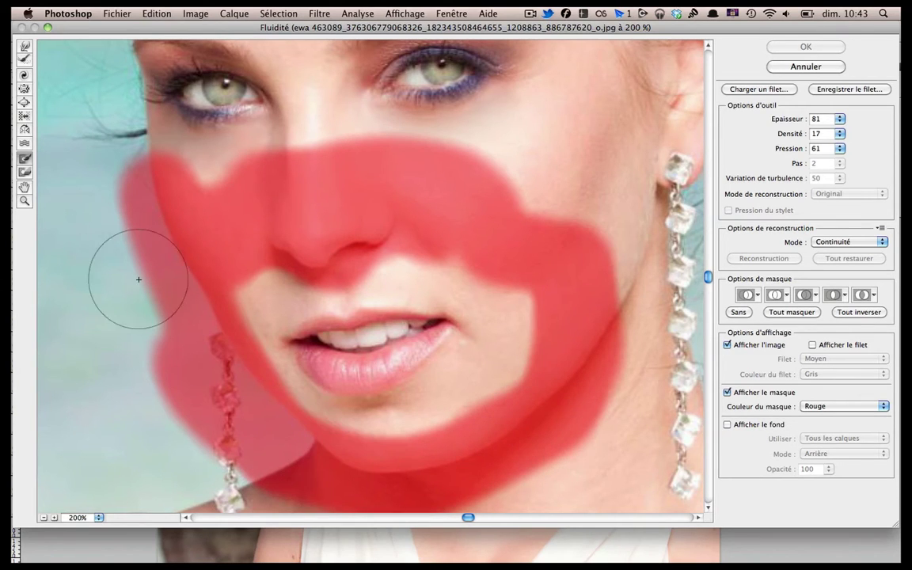
{"action": "left_click", "coordinate": [24, 46]}
{"action": "left_click_drag", "start_coordinate": [464, 326], "coordinate": [285, 336]}
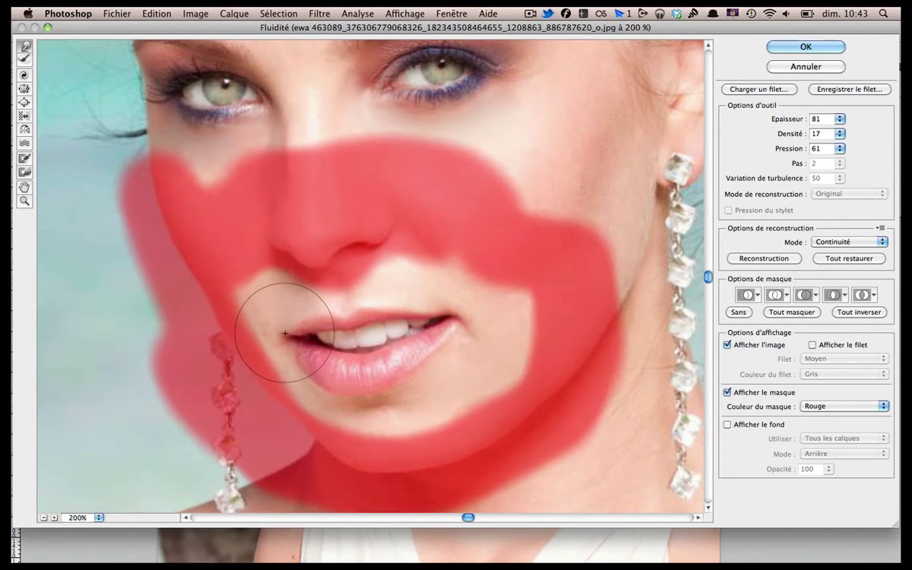
Step: Warp the upper lid of the right-hand eye slightly upward with a brush size of 229, and set the brush size to 155
{"action": "scroll", "coordinate": [454, 254], "scroll_direction": "up", "scroll_amount": 3}
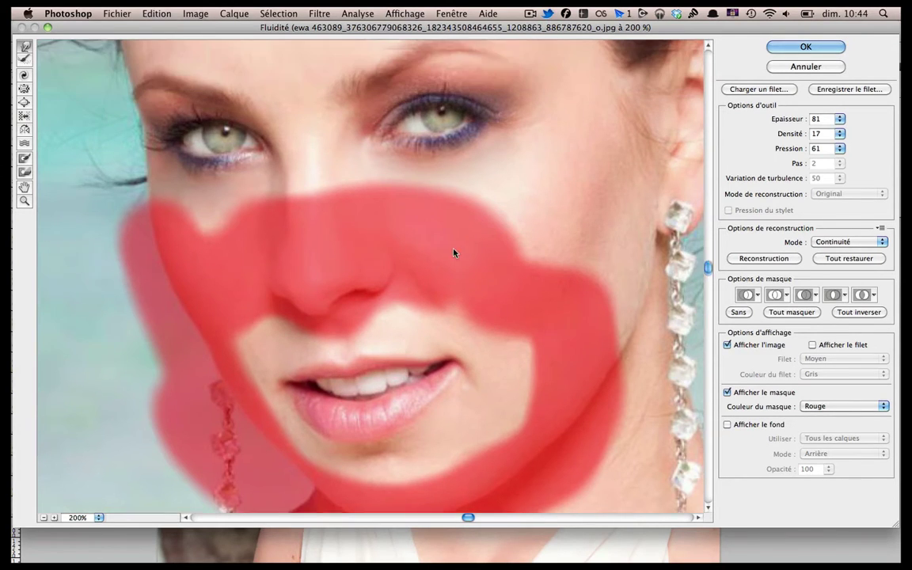
{"action": "scroll", "coordinate": [454, 253], "scroll_direction": "up", "scroll_amount": 5}
{"action": "left_click_drag", "start_coordinate": [788, 121], "coordinate": [825, 121]}
{"action": "left_click_drag", "start_coordinate": [441, 178], "coordinate": [442, 171]}
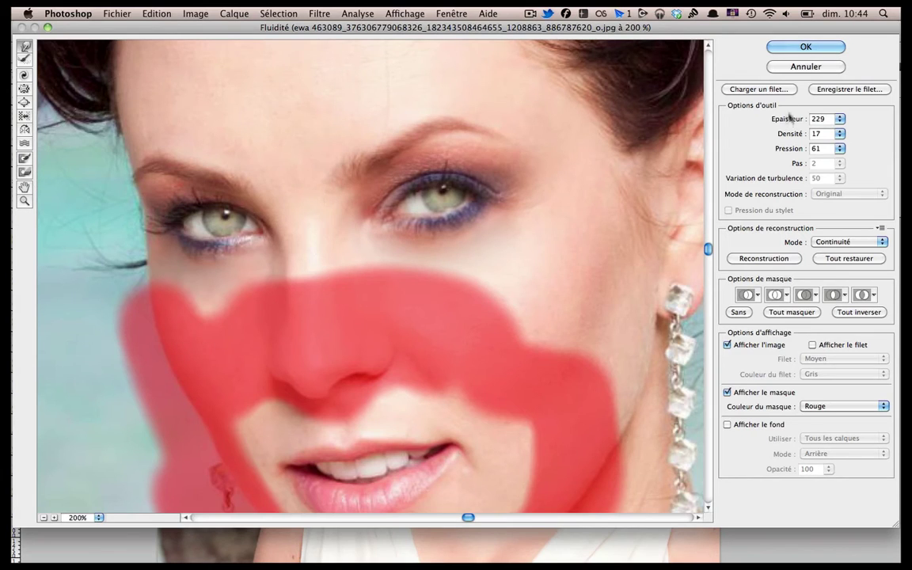
{"action": "left_click_drag", "start_coordinate": [789, 117], "coordinate": [732, 117]}
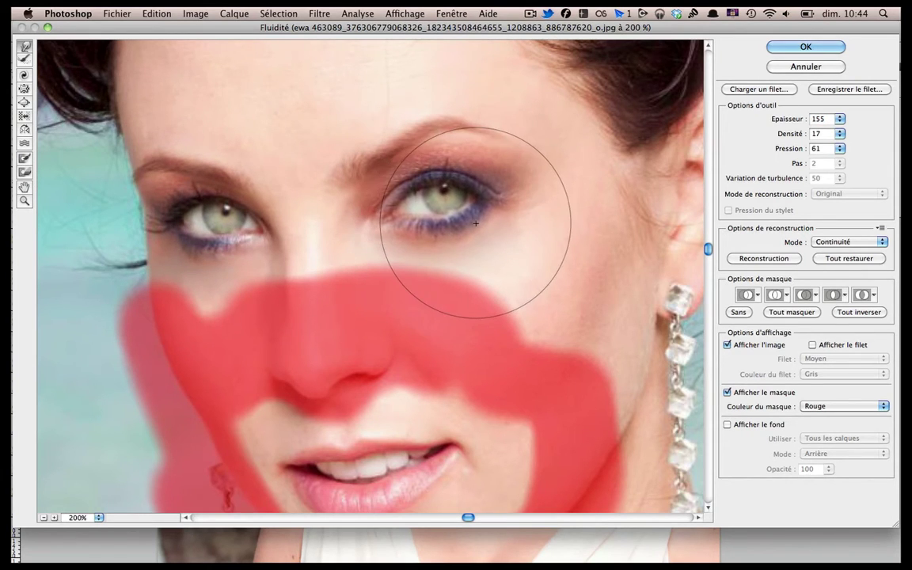
Step: Compare the warped face with the original by toggling the backdrop of all layers in Avant mode at 100 opacity
{"action": "left_click", "coordinate": [727, 424]}
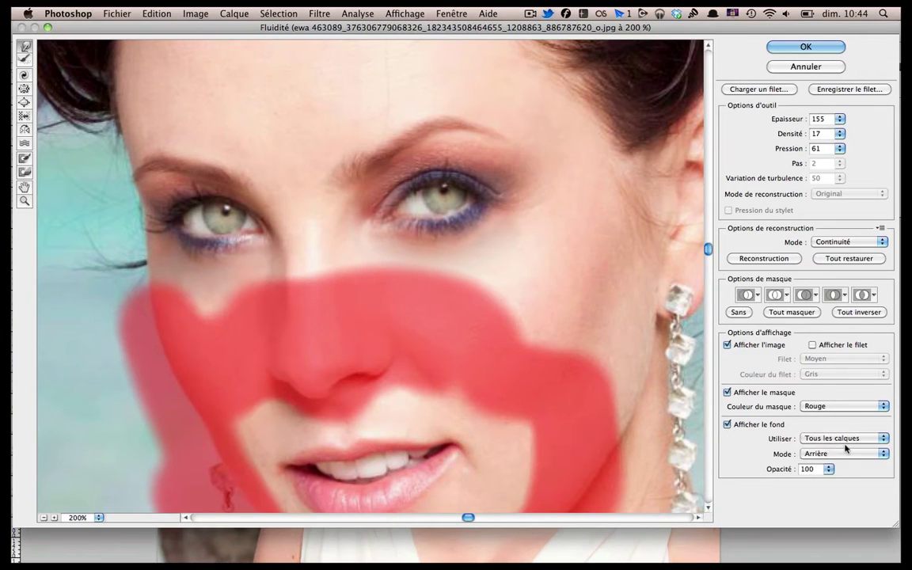
{"action": "left_click", "coordinate": [846, 452]}
{"action": "left_click", "coordinate": [835, 442]}
{"action": "left_click", "coordinate": [727, 424]}
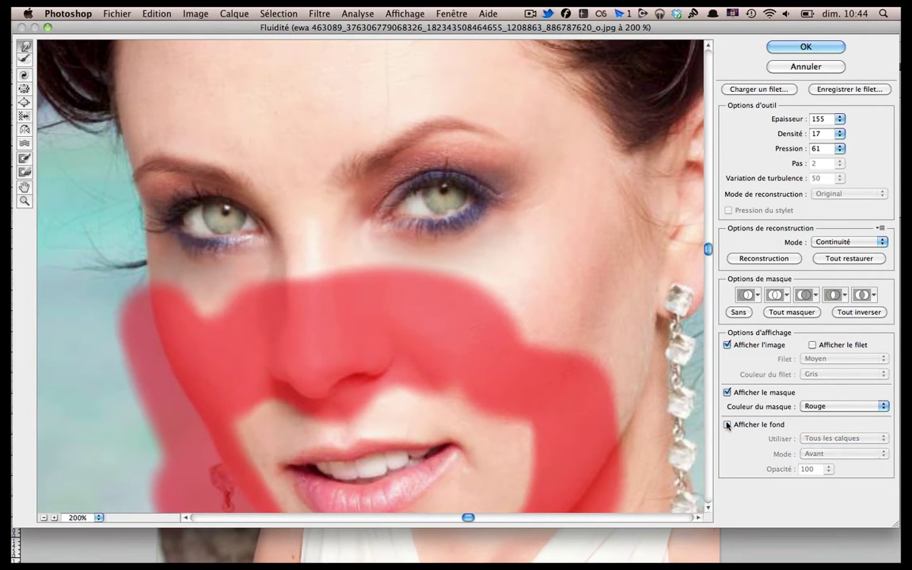
{"action": "left_click", "coordinate": [727, 425]}
{"action": "left_click", "coordinate": [727, 424]}
{"action": "left_click", "coordinate": [727, 424]}
{"action": "left_click", "coordinate": [727, 425]}
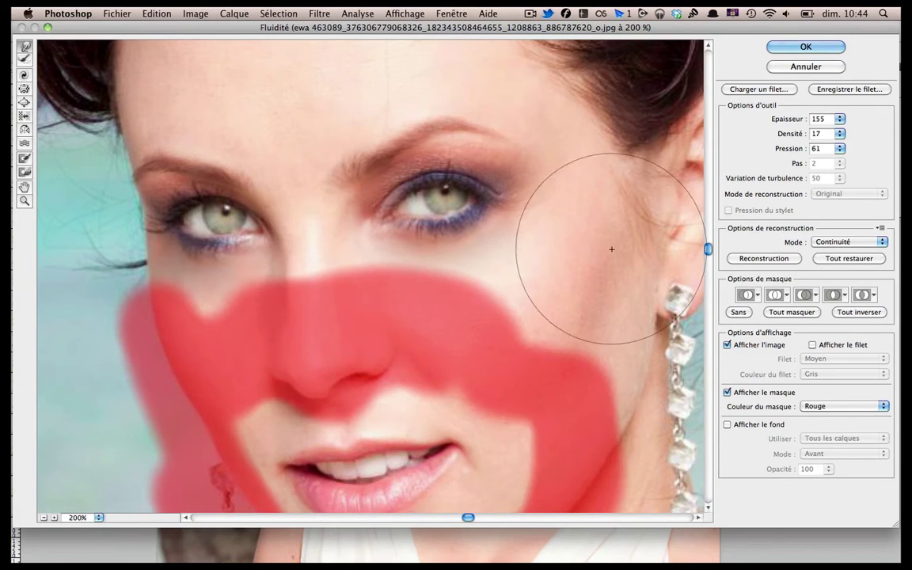
Step: Toggle the visibility of Calque 1 to compare the liquified portrait with the original photo
{"action": "scroll", "coordinate": [612, 249], "scroll_direction": "down", "scroll_amount": 10}
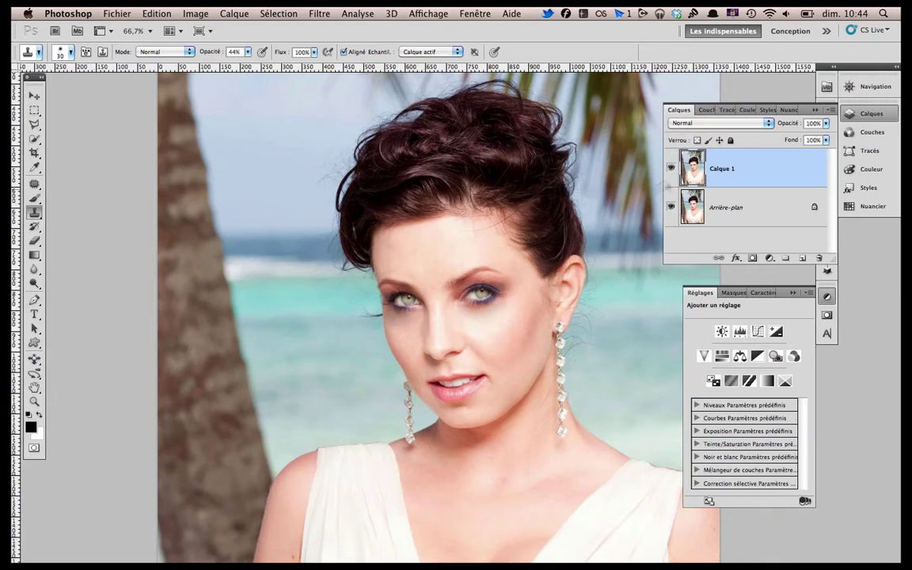
{"action": "left_click", "coordinate": [672, 168]}
{"action": "left_click", "coordinate": [672, 168]}
Step: Smooth the uneven skin on the neck below the jaw with the Patch tool, and clear the selection
{"action": "scroll", "coordinate": [554, 299], "scroll_direction": "down", "scroll_amount": 10}
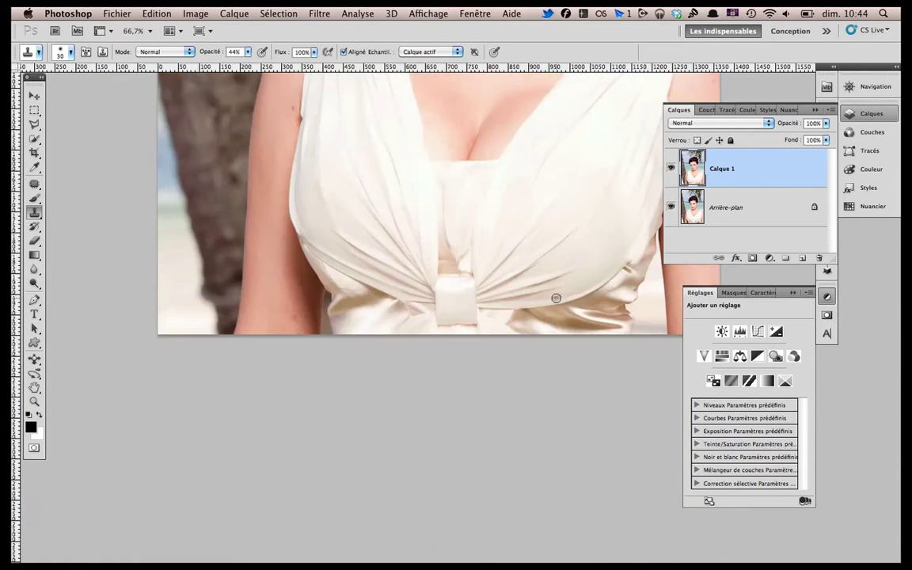
{"action": "scroll", "coordinate": [556, 298], "scroll_direction": "up", "scroll_amount": 6}
{"action": "key", "text": "super+plus"}
{"action": "key", "text": "super+plus"}
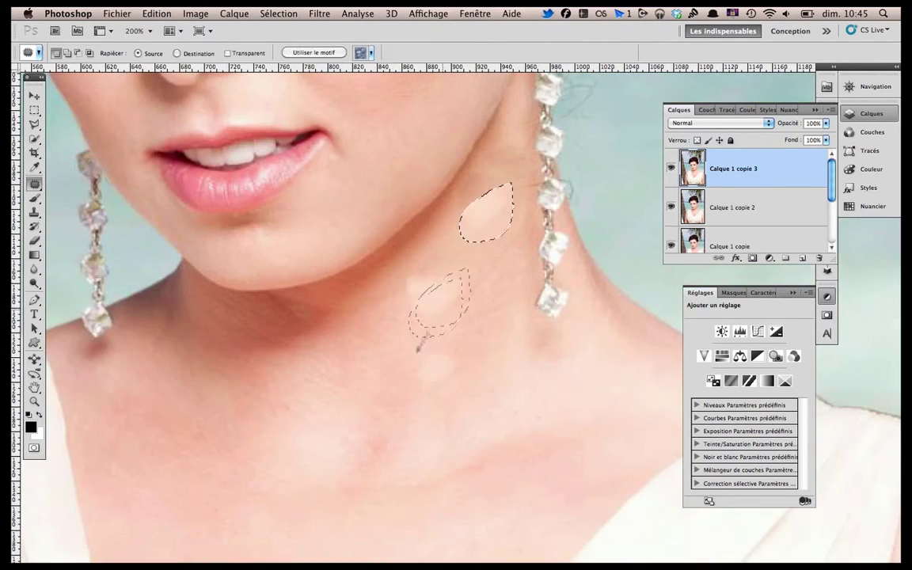
{"action": "key", "text": "ctrl+d"}
{"action": "mouse_move", "coordinate": [481, 297]}
{"action": "left_mouse_down"}
{"action": "mouse_move", "coordinate": [422, 347]}
{"action": "mouse_move", "coordinate": [440, 352]}
{"action": "left_mouse_up"}
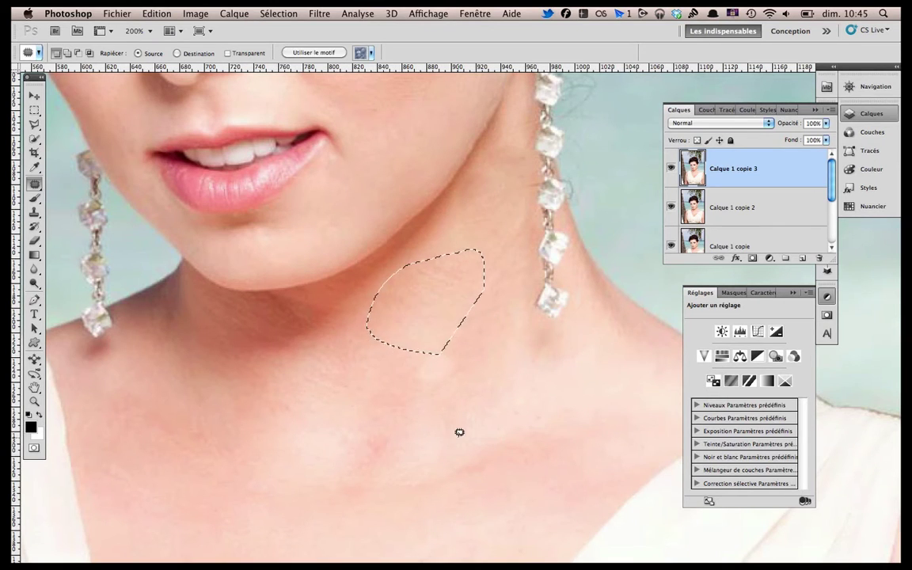
{"action": "key", "text": "super+d"}
Step: Merge the retouched layer Calque 1 copie 3 with the layer beneath it
{"action": "key", "text": "super+minus"}
{"action": "key", "text": "super+minus"}
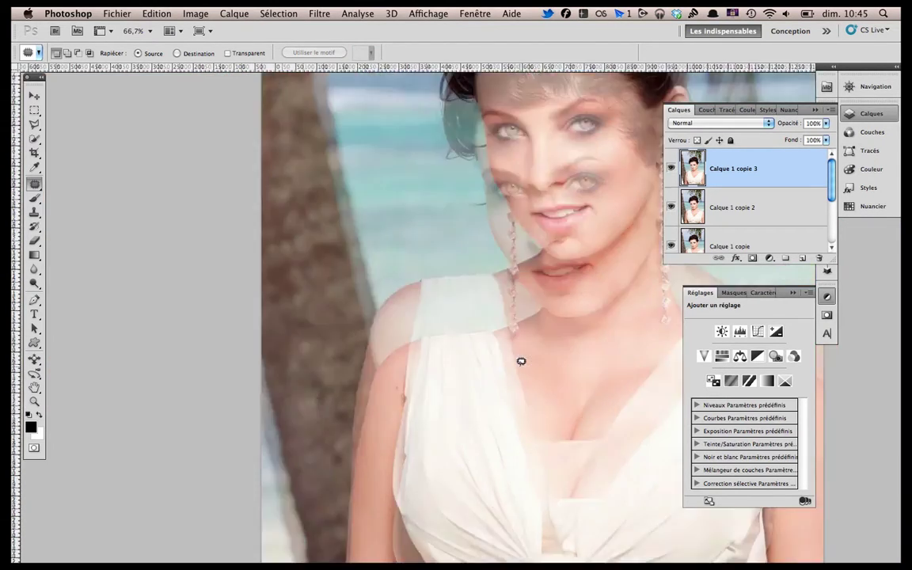
{"action": "key", "text": "super+minus"}
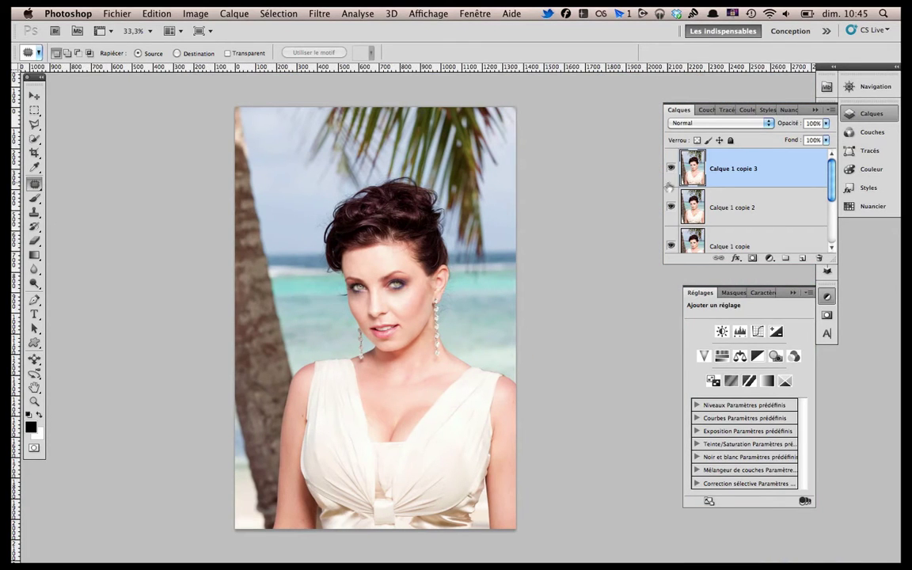
{"action": "right_click", "coordinate": [729, 170]}
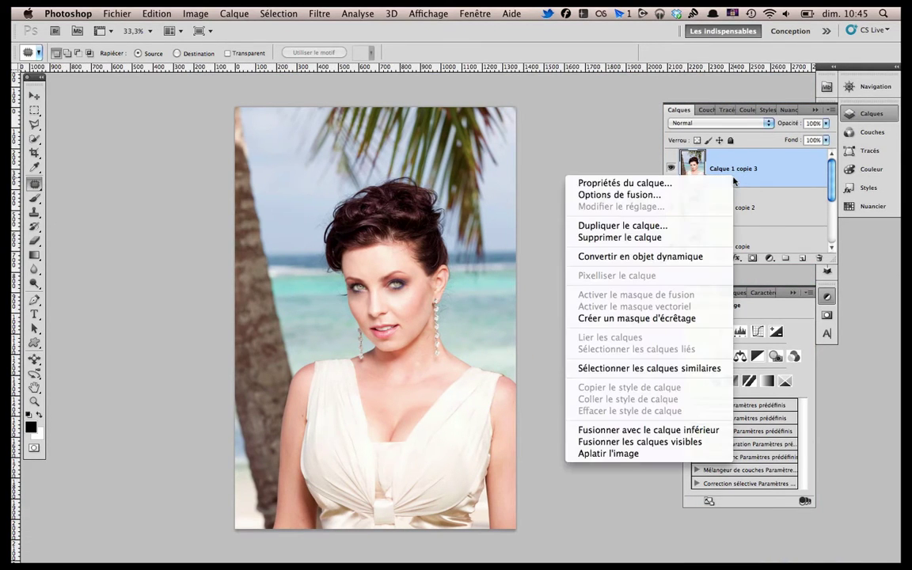
{"action": "left_click", "coordinate": [701, 433]}
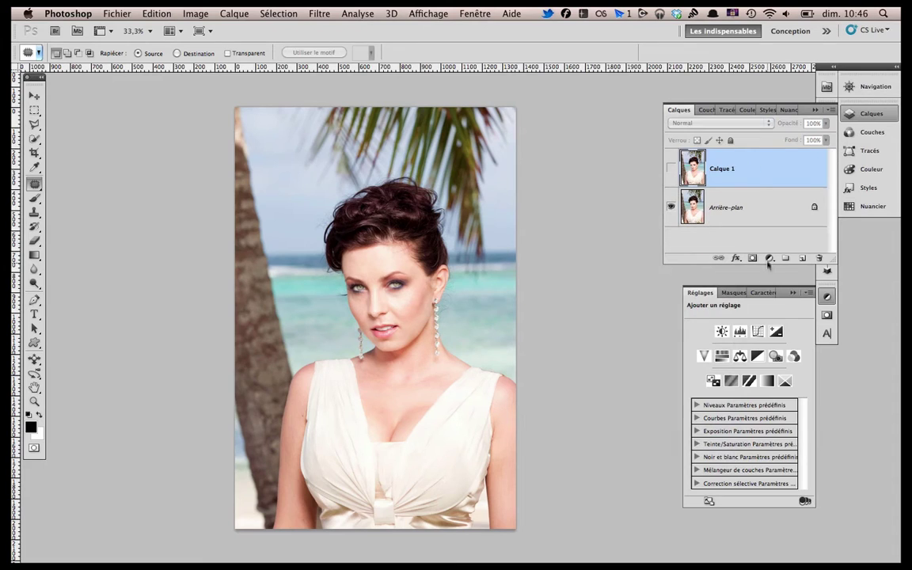
Step: Add a Vibrance adjustment layer, show Calque 1 again and clip the adjustment to it
{"action": "left_click", "coordinate": [769, 258]}
{"action": "left_click", "coordinate": [766, 365]}
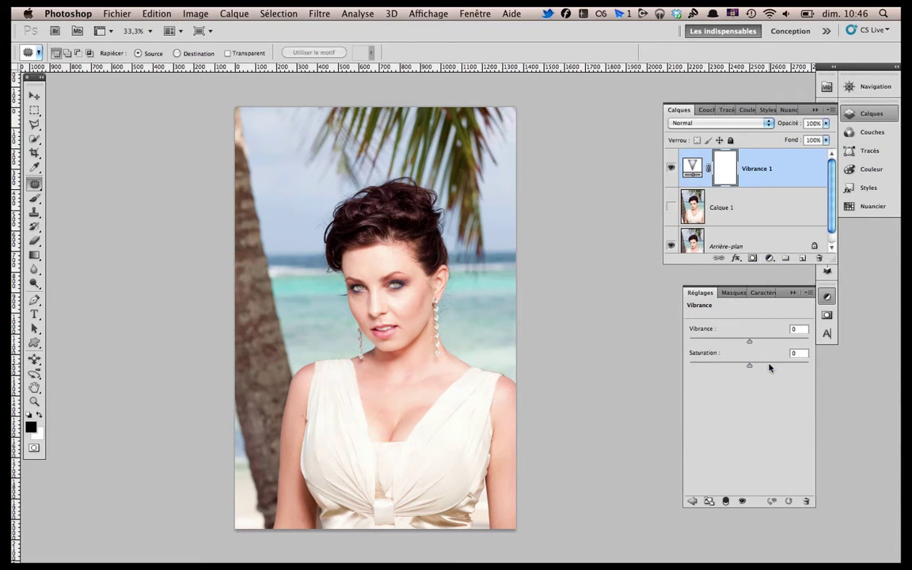
{"action": "left_click", "coordinate": [671, 207]}
{"action": "right_click", "coordinate": [756, 168]}
{"action": "left_click", "coordinate": [733, 303]}
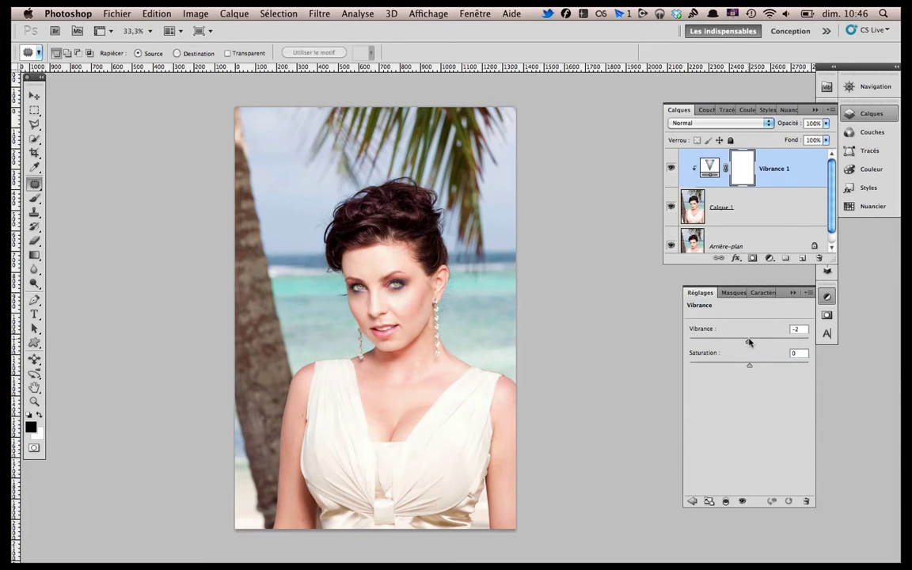
Step: Set the Vibrance adjustment layer's vibrance to +50 and its saturation to +18
{"action": "left_click_drag", "start_coordinate": [764, 342], "coordinate": [770, 343]}
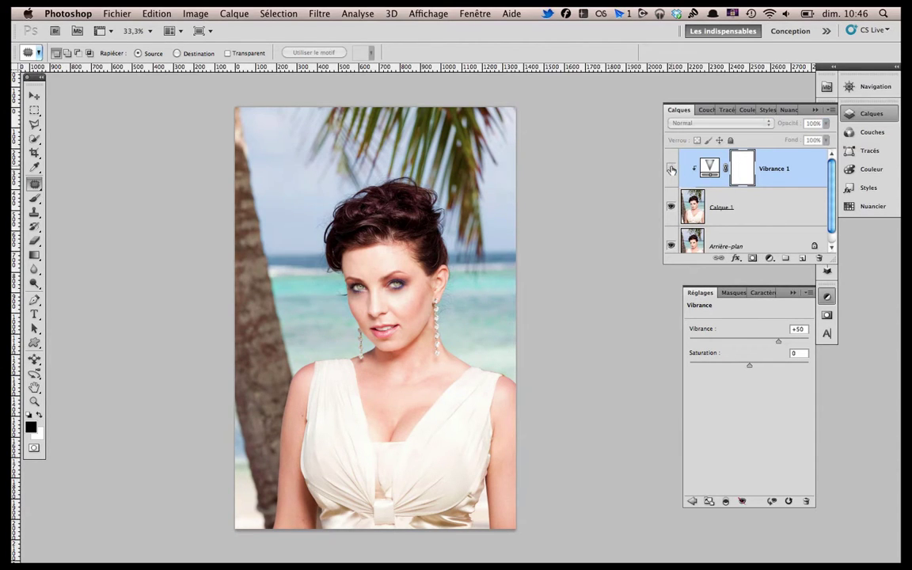
{"action": "left_click", "coordinate": [751, 208]}
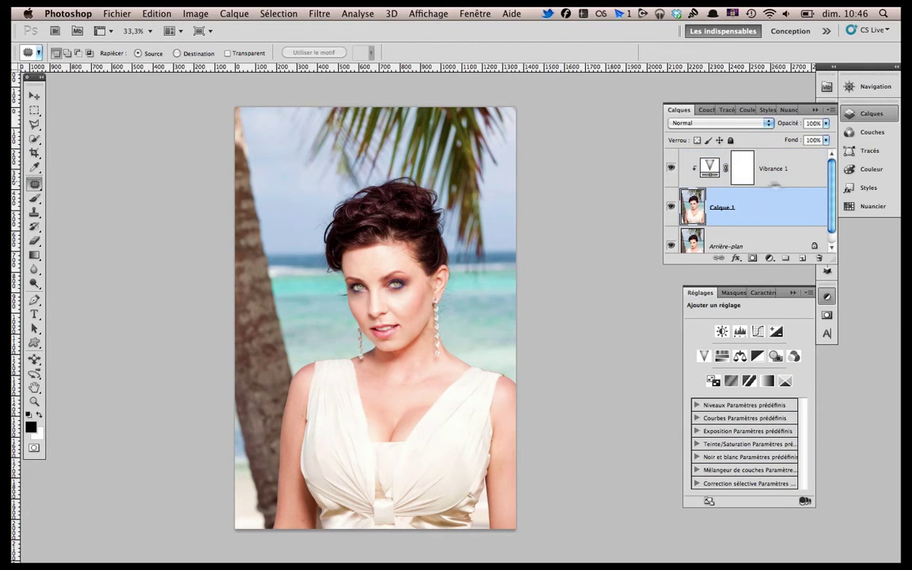
{"action": "left_click", "coordinate": [775, 179]}
{"action": "left_click_drag", "start_coordinate": [776, 366], "coordinate": [762, 366]}
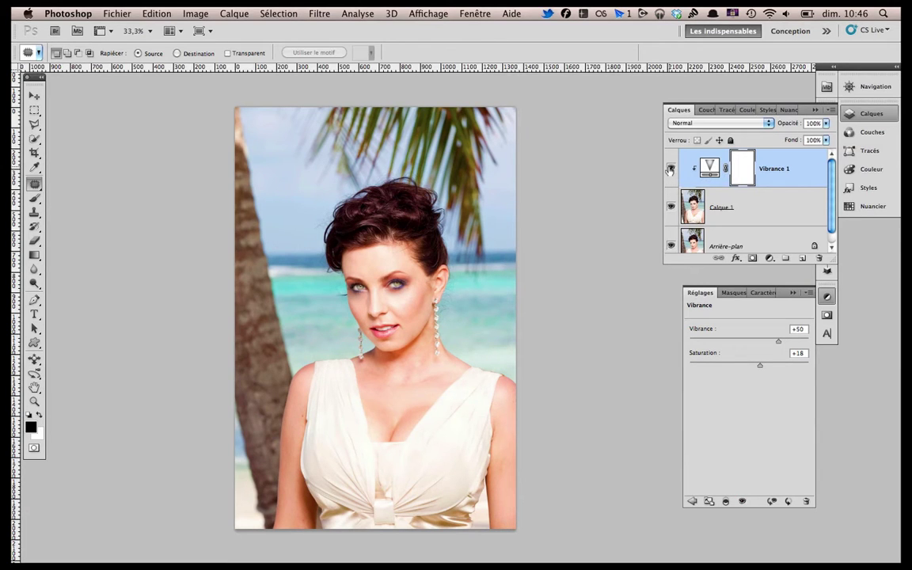
Step: Add a Hue/Saturation adjustment layer clipped between Calque 1 and Vibrance 1, and fill its mask with black
{"action": "left_click", "coordinate": [769, 259]}
{"action": "left_click", "coordinate": [749, 376]}
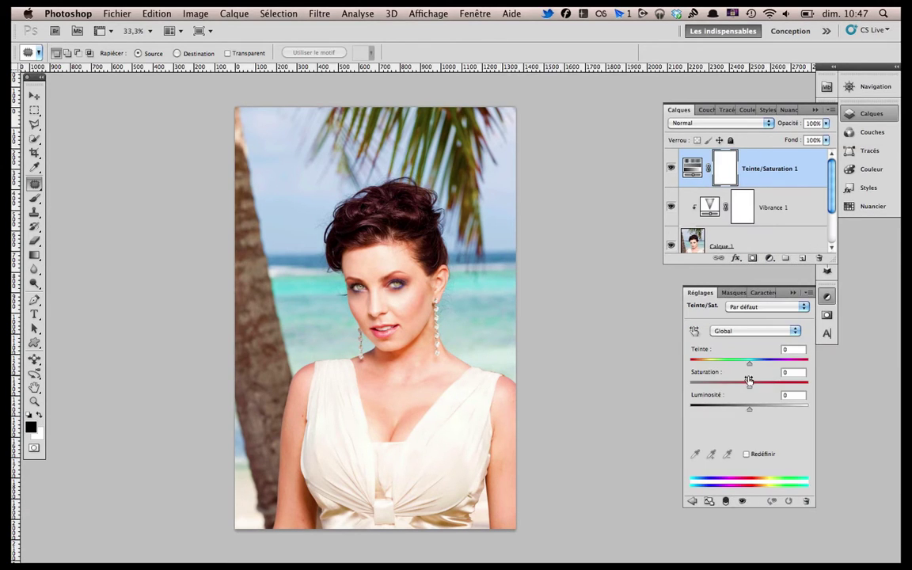
{"action": "left_click_drag", "start_coordinate": [780, 196], "coordinate": [785, 213]}
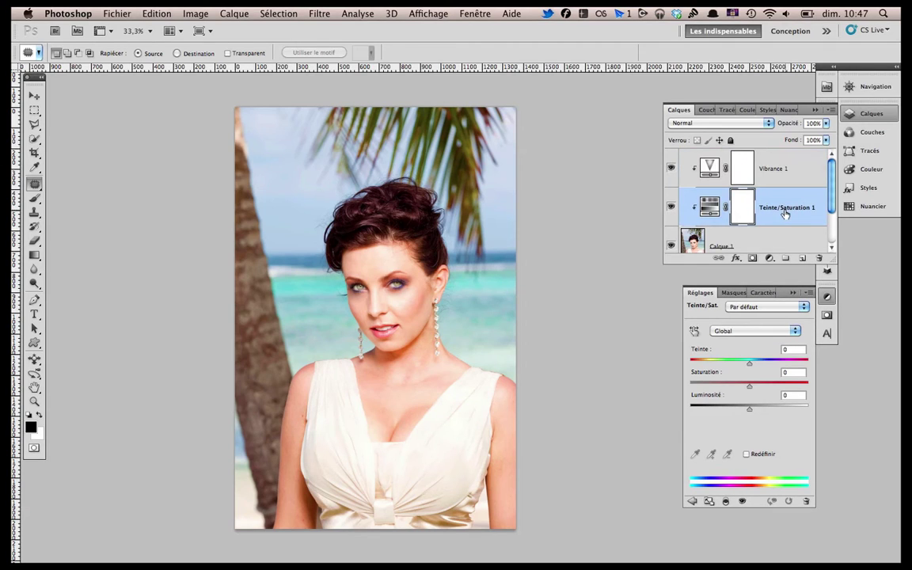
{"action": "key", "text": "shift+BackSpace"}
{"action": "key", "text": "Return"}
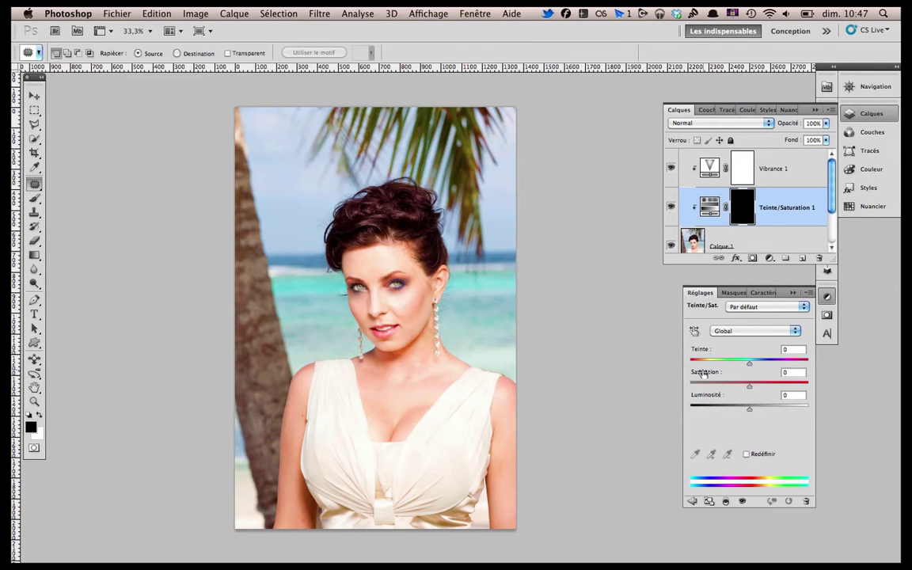
Step: Erase the Hue/Saturation adjustment's black mask over both irises with a 21 px Arrondi flou eraser
{"action": "key", "text": "super+plus"}
{"action": "key", "text": "super+plus"}
{"action": "key", "text": "super+plus"}
{"action": "key", "text": "super+plus"}
{"action": "scroll", "coordinate": [377, 302], "scroll_direction": "right", "scroll_amount": 5}
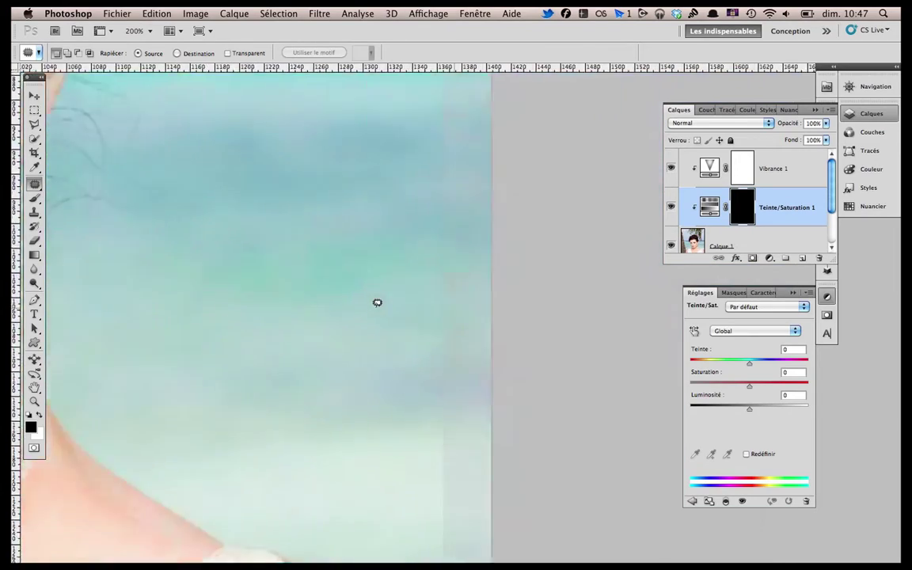
{"action": "scroll", "coordinate": [377, 303], "scroll_direction": "left", "scroll_amount": 8}
{"action": "scroll", "coordinate": [377, 302], "scroll_direction": "up", "scroll_amount": 2}
{"action": "left_click", "coordinate": [34, 200]}
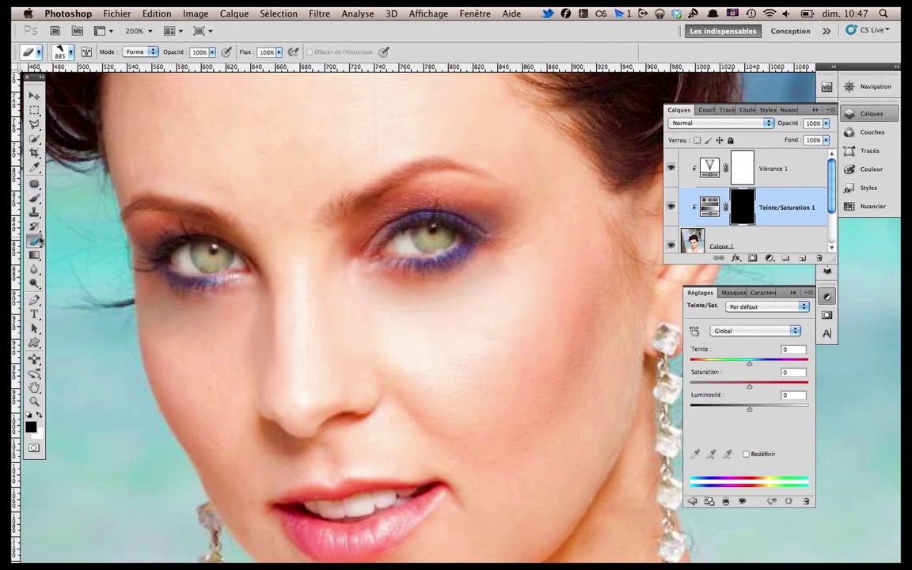
{"action": "left_click", "coordinate": [54, 49]}
{"action": "scroll", "coordinate": [81, 134], "scroll_direction": "up", "scroll_amount": 10}
{"action": "left_click", "coordinate": [82, 136]}
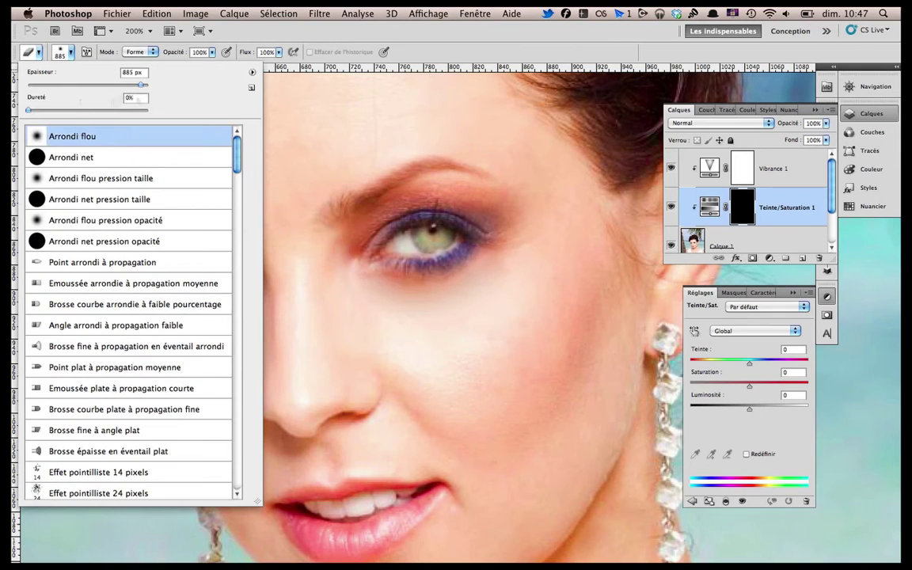
{"action": "key", "text": "Return"}
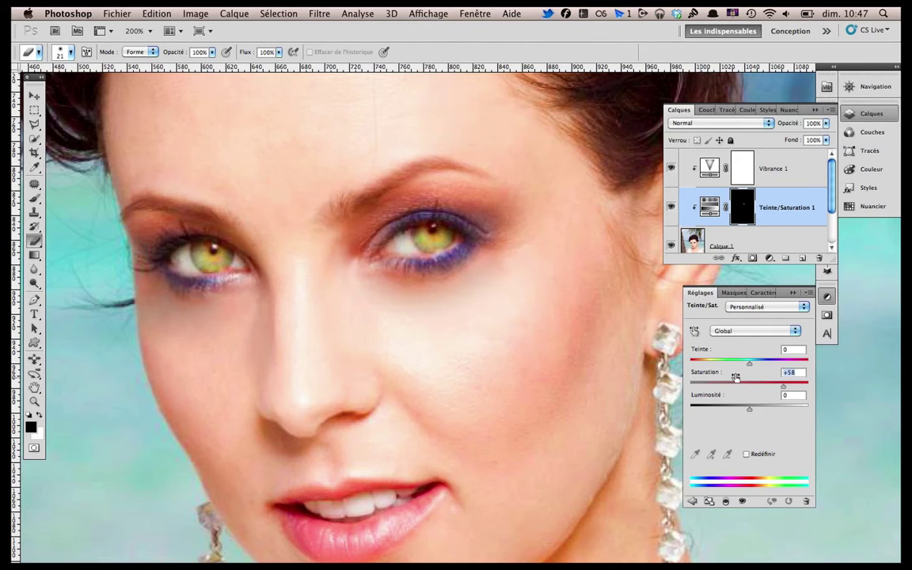
Step: Set the Hue/Saturation adjustment's saturation to +58 and its lightness to -17
{"action": "mouse_move", "coordinate": [701, 393]}
{"action": "left_mouse_down"}
{"action": "mouse_move", "coordinate": [728, 396]}
{"action": "mouse_move", "coordinate": [689, 400]}
{"action": "left_mouse_up"}
{"action": "key", "text": "super+0"}
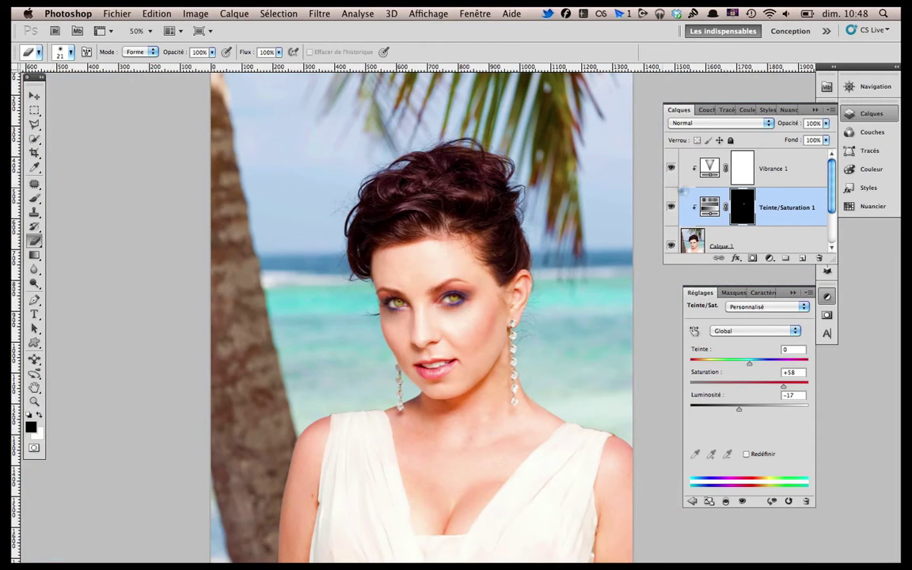
{"action": "scroll", "coordinate": [465, 237], "scroll_direction": "down", "scroll_amount": 1}
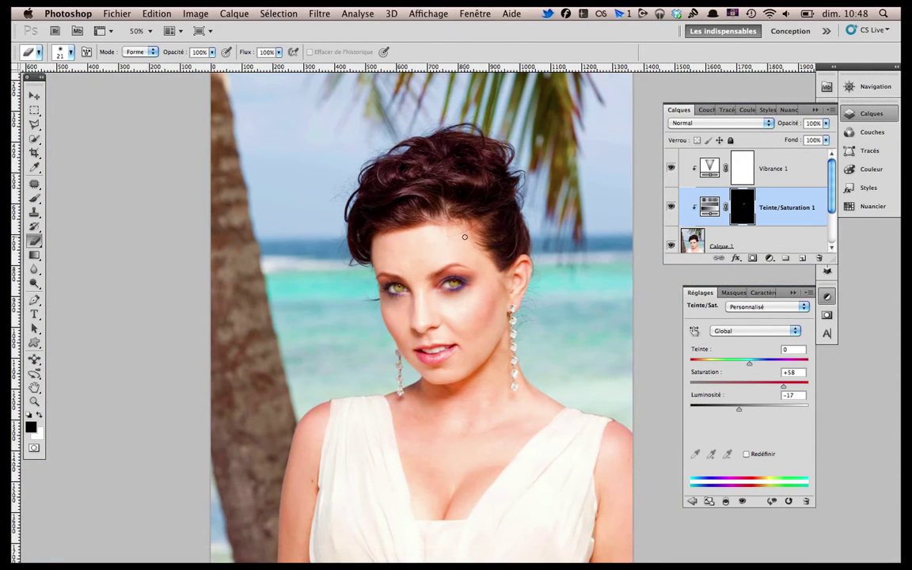
Step: Erase the Hue/Saturation mask over the upper and lower lips with the 21 px soft eraser
{"action": "key", "text": "super+plus"}
{"action": "key", "text": "super+plus"}
{"action": "key", "text": "super+plus"}
{"action": "scroll", "coordinate": [414, 349], "scroll_direction": "down", "scroll_amount": 3}
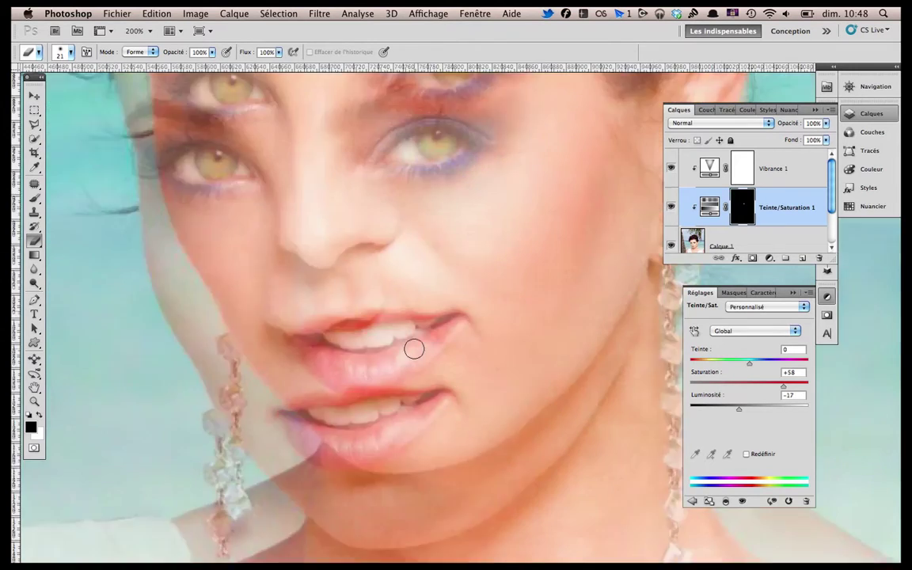
{"action": "mouse_move", "coordinate": [349, 258]}
{"action": "left_mouse_down"}
{"action": "mouse_move", "coordinate": [379, 289]}
{"action": "mouse_move", "coordinate": [405, 298]}
{"action": "mouse_move", "coordinate": [458, 285]}
{"action": "mouse_move", "coordinate": [493, 243]}
{"action": "mouse_move", "coordinate": [387, 280]}
{"action": "left_mouse_up"}
{"action": "mouse_move", "coordinate": [418, 250]}
{"action": "left_mouse_down"}
{"action": "mouse_move", "coordinate": [412, 234]}
{"action": "mouse_move", "coordinate": [475, 231]}
{"action": "mouse_move", "coordinate": [343, 259]}
{"action": "left_mouse_up"}
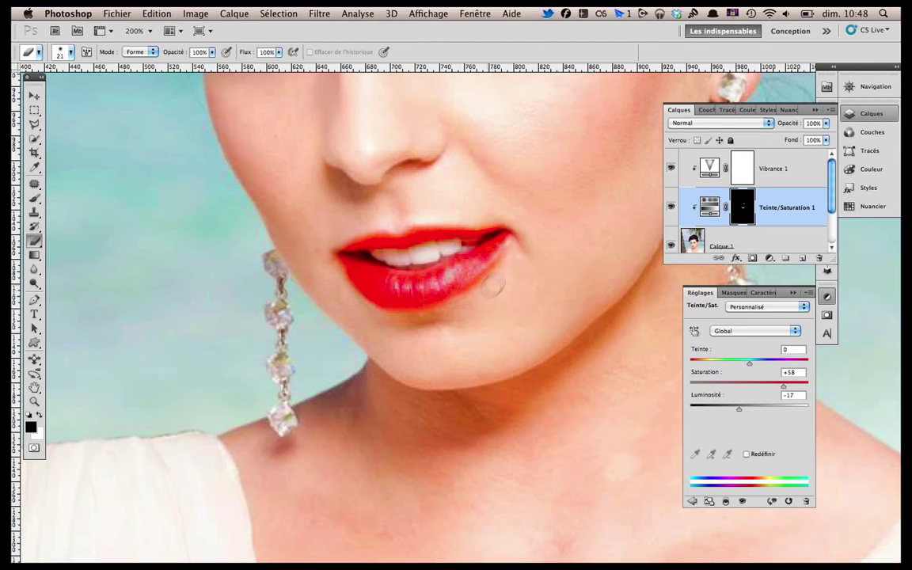
Step: Paint the Hue/Saturation mask back in over the teeth with a soft 9 px black brush
{"action": "key", "text": "b"}
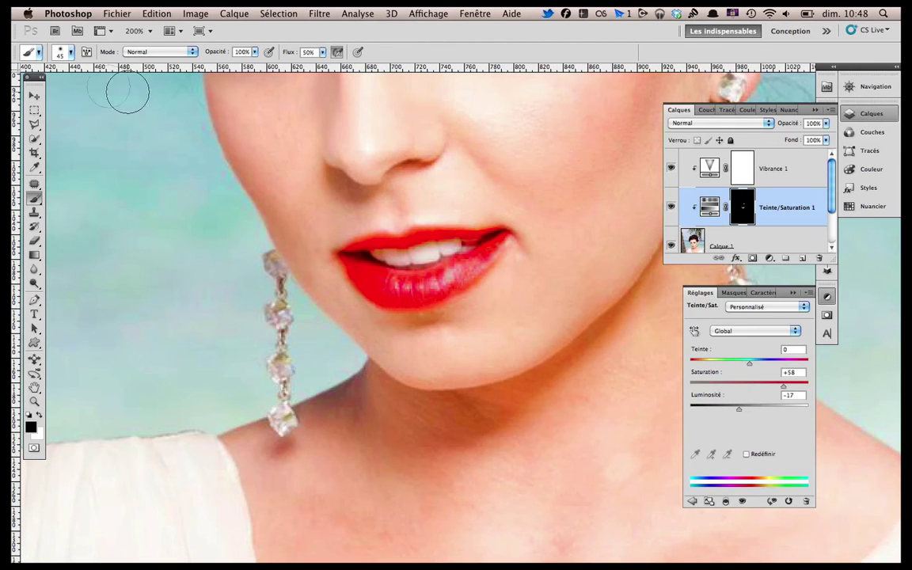
{"action": "left_click", "coordinate": [69, 54]}
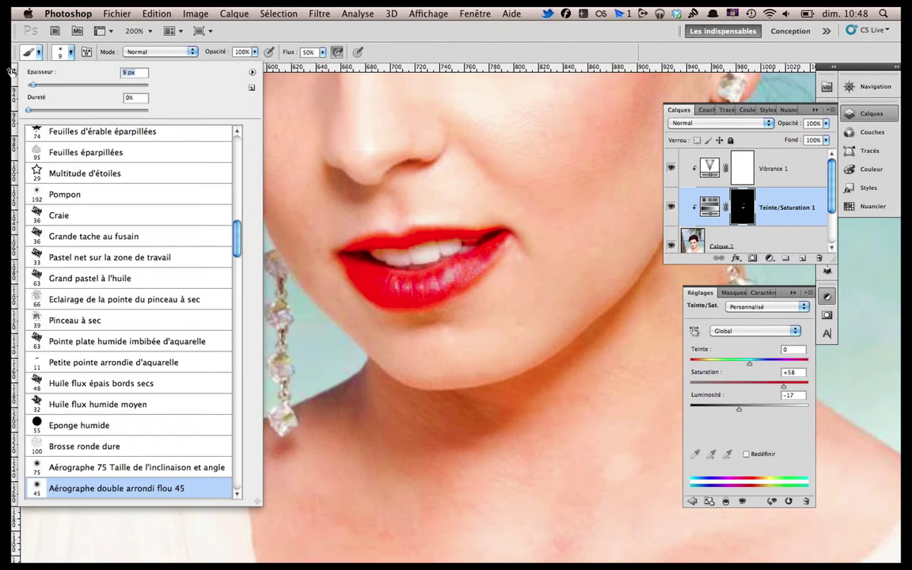
{"action": "left_click", "coordinate": [464, 247]}
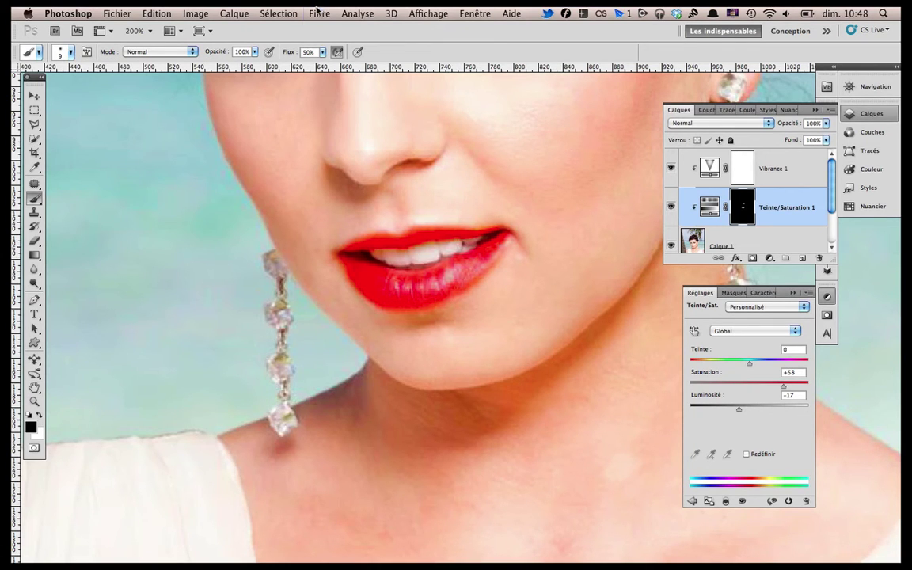
Step: Apply a Gaussian Blur with a 3.9-pixel radius to the Hue/Saturation mask
{"action": "left_click", "coordinate": [317, 11]}
{"action": "mouse_move", "coordinate": [340, 147]}
{"action": "left_click", "coordinate": [527, 206]}
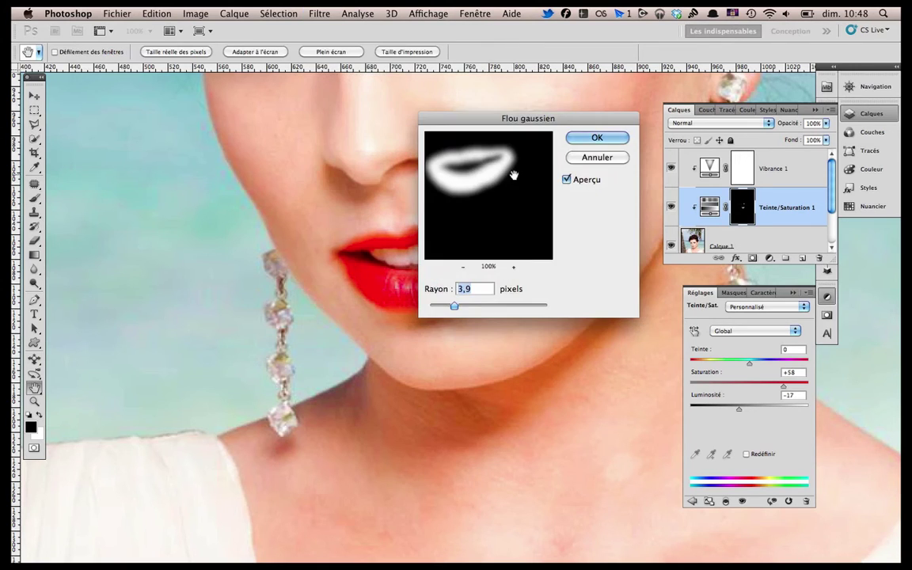
{"action": "left_click", "coordinate": [586, 136]}
{"action": "key", "text": "super+minus"}
{"action": "key", "text": "super+minus"}
{"action": "key", "text": "super+minus"}
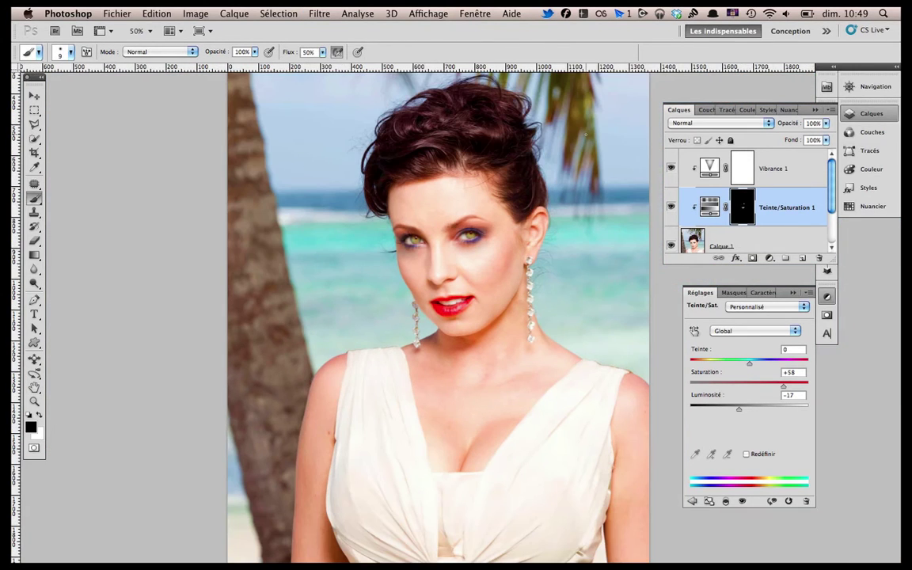
Step: Tone down the adjustment around the lips and cheeks by painting its mask with a 93 px black brush at 73% opacity
{"action": "key", "text": "e"}
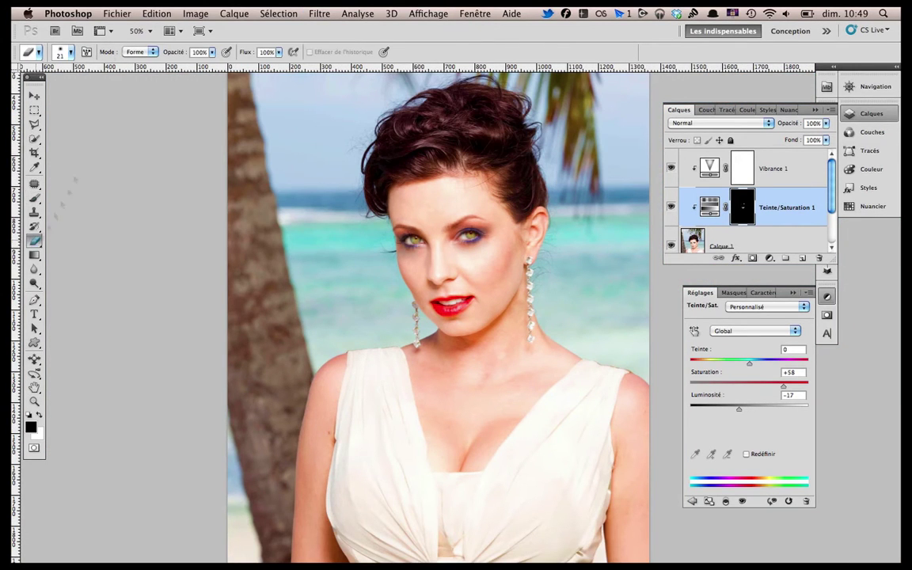
{"action": "left_click", "coordinate": [71, 52]}
{"action": "left_click", "coordinate": [66, 80]}
{"action": "left_click", "coordinate": [290, 34]}
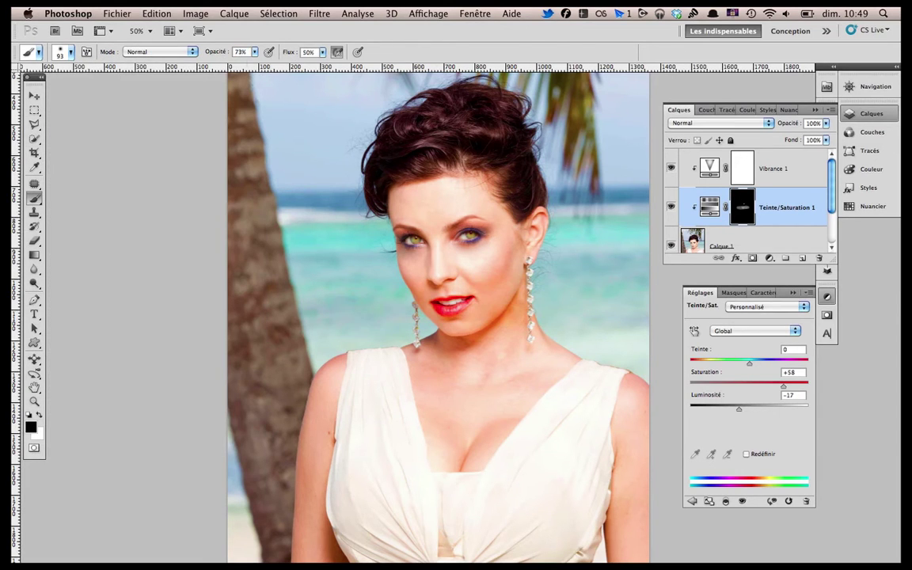
{"action": "left_click_drag", "start_coordinate": [396, 272], "coordinate": [419, 272]}
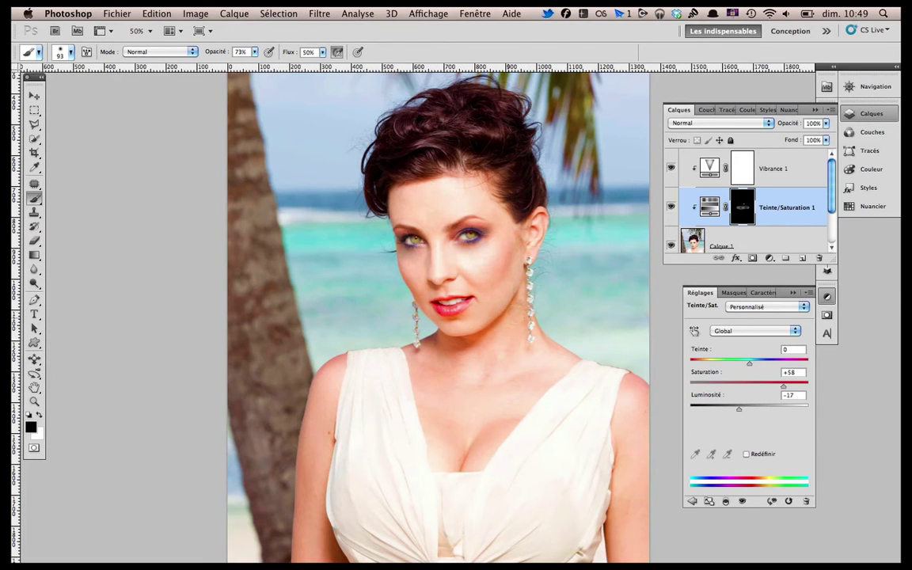
Step: Toggle the visibility of Teinte/Saturation 1 and of Calque 1 to compare the portrait before and after
{"action": "left_click", "coordinate": [671, 205]}
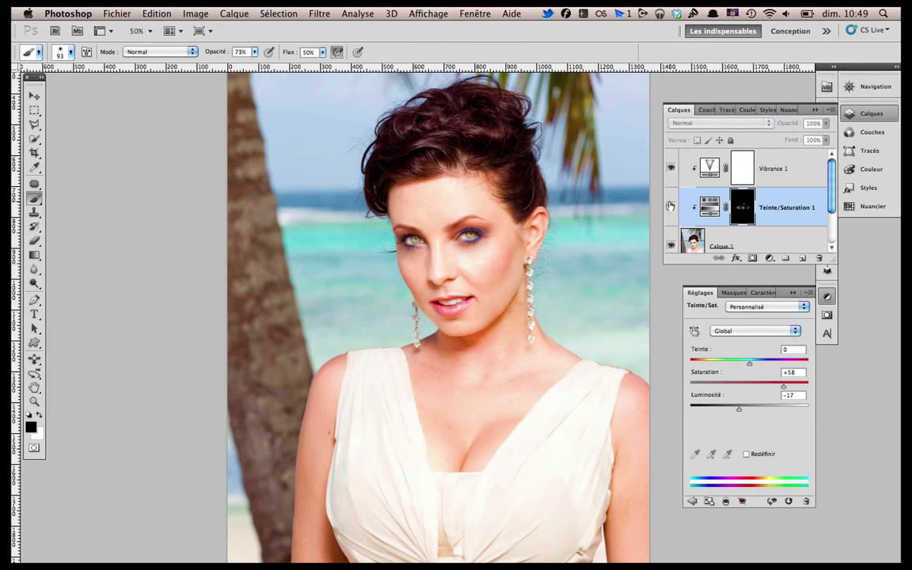
{"action": "left_click", "coordinate": [670, 206]}
{"action": "left_click", "coordinate": [670, 206]}
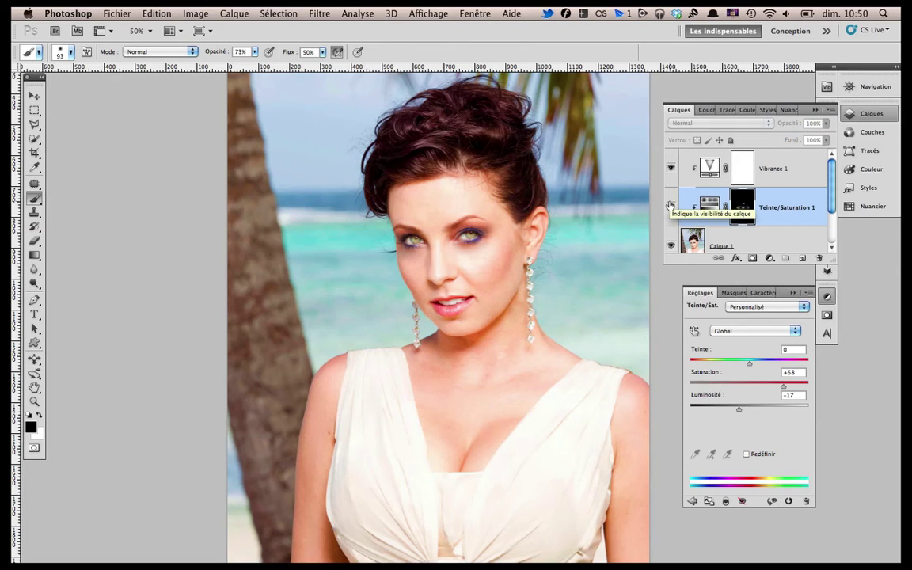
{"action": "left_click", "coordinate": [670, 206]}
{"action": "left_click", "coordinate": [671, 206]}
{"action": "left_click", "coordinate": [670, 207]}
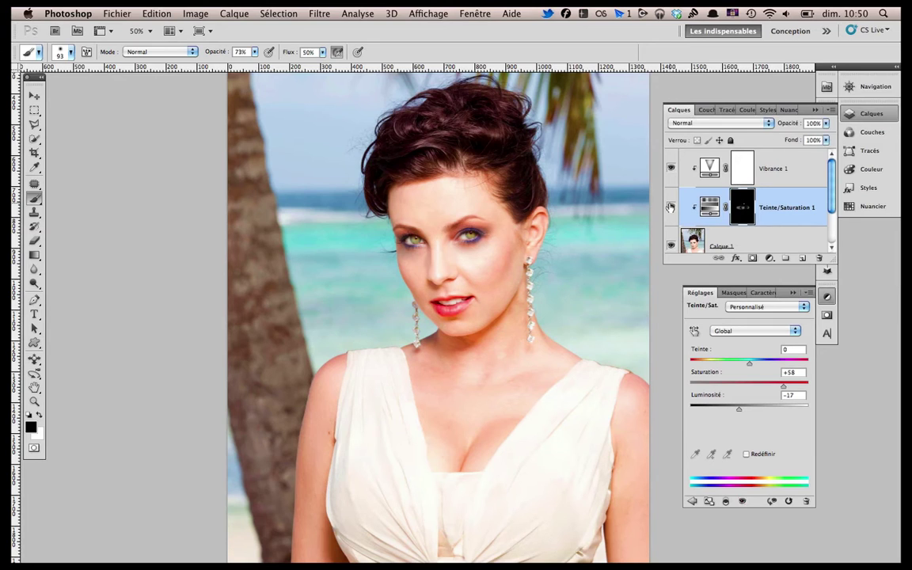
{"action": "left_click", "coordinate": [671, 246]}
{"action": "left_click", "coordinate": [672, 246]}
{"action": "left_click", "coordinate": [672, 246]}
{"action": "left_click", "coordinate": [671, 245]}
{"action": "left_click", "coordinate": [672, 245]}
{"action": "left_click", "coordinate": [672, 246]}
Step: Duplicate Calque 1 and dodge the face's midtones on the copy with a 50 px brush at 22% exposure
{"action": "left_click", "coordinate": [774, 236]}
{"action": "key", "text": "super+plus"}
{"action": "key", "text": "super+plus"}
{"action": "key", "text": "super+plus"}
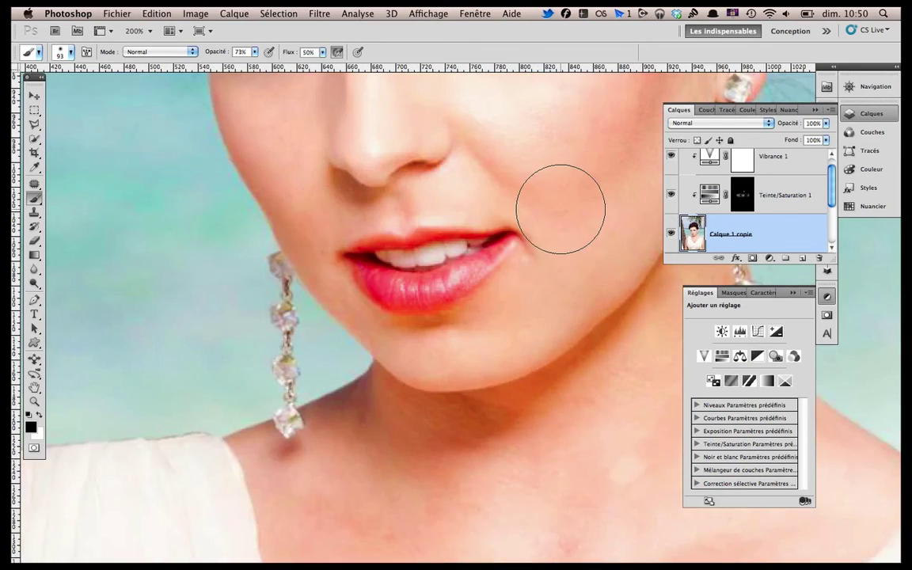
{"action": "key", "text": "super+minus"}
{"action": "left_click_drag", "start_coordinate": [34, 282], "coordinate": [63, 282]}
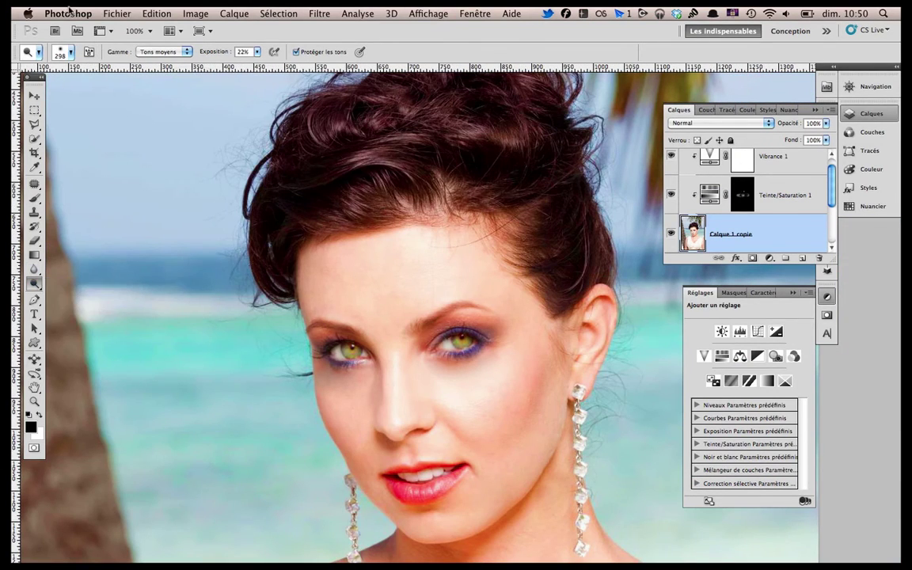
{"action": "left_click", "coordinate": [61, 51]}
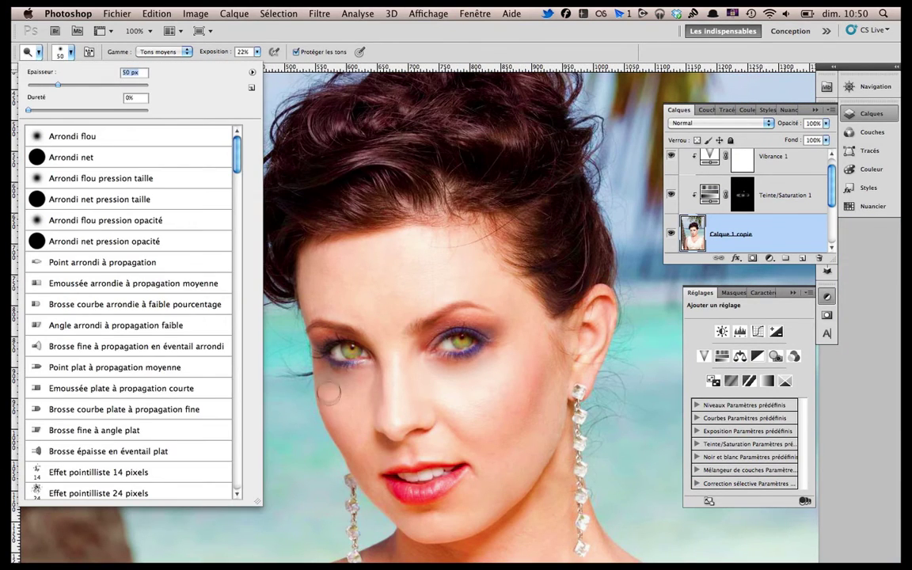
{"action": "key", "text": "Return"}
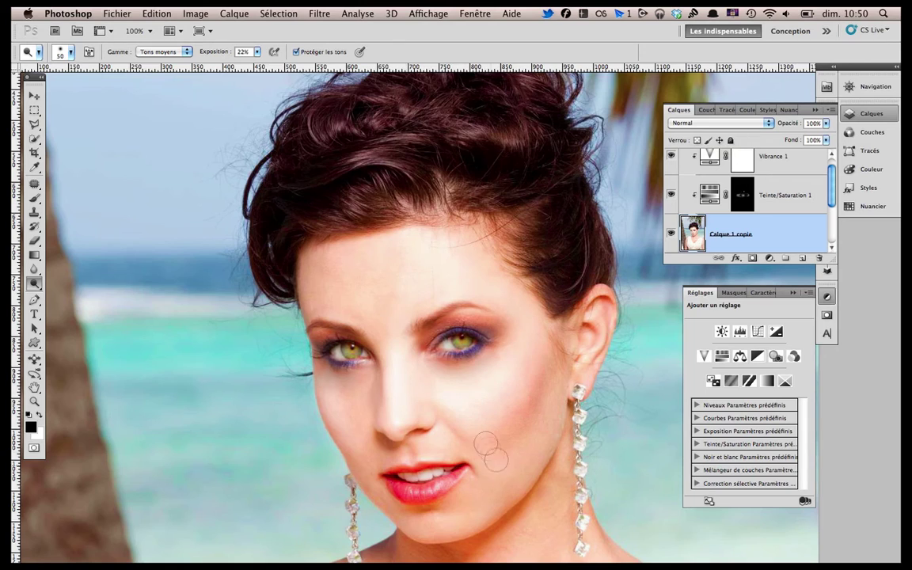
{"action": "scroll", "coordinate": [488, 445], "scroll_direction": "down", "scroll_amount": 1}
{"action": "scroll", "coordinate": [488, 445], "scroll_direction": "right", "scroll_amount": 1}
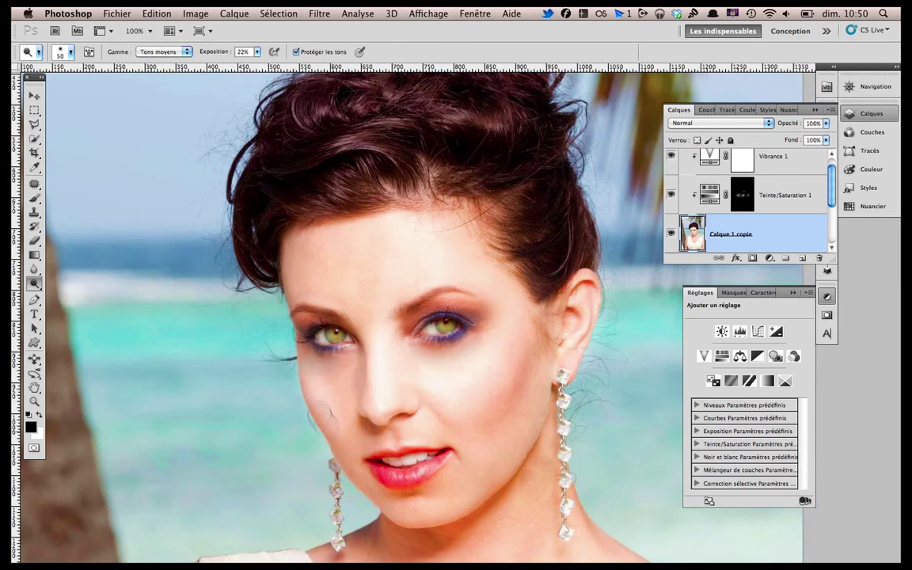
{"action": "scroll", "coordinate": [483, 416], "scroll_direction": "down", "scroll_amount": 5}
{"action": "scroll", "coordinate": [483, 416], "scroll_direction": "right", "scroll_amount": 1}
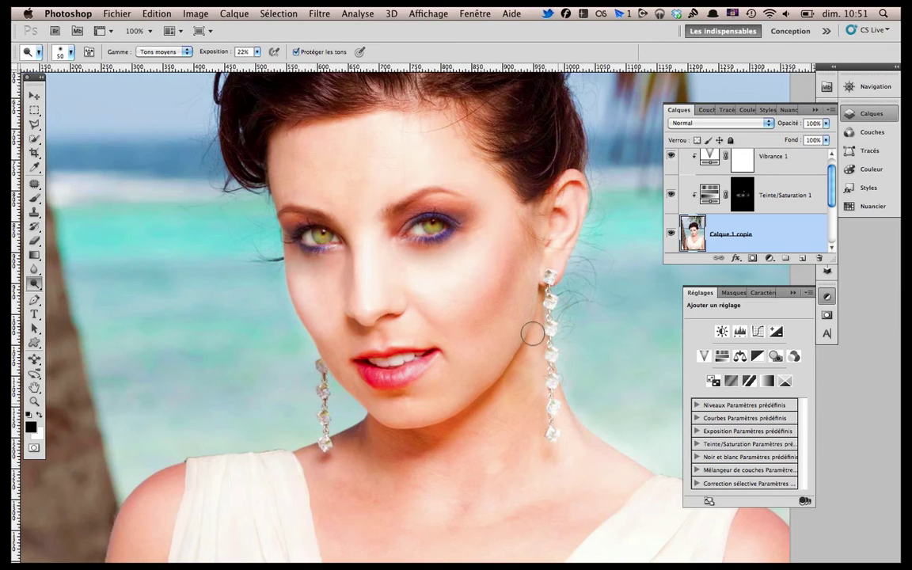
Step: Dodge the midtones of the chest, dress and shoulder with the same 50 px brush at 22% exposure
{"action": "scroll", "coordinate": [513, 546], "scroll_direction": "down", "scroll_amount": 3}
{"action": "scroll", "coordinate": [513, 547], "scroll_direction": "right", "scroll_amount": 9}
{"action": "scroll", "coordinate": [546, 534], "scroll_direction": "down", "scroll_amount": 11}
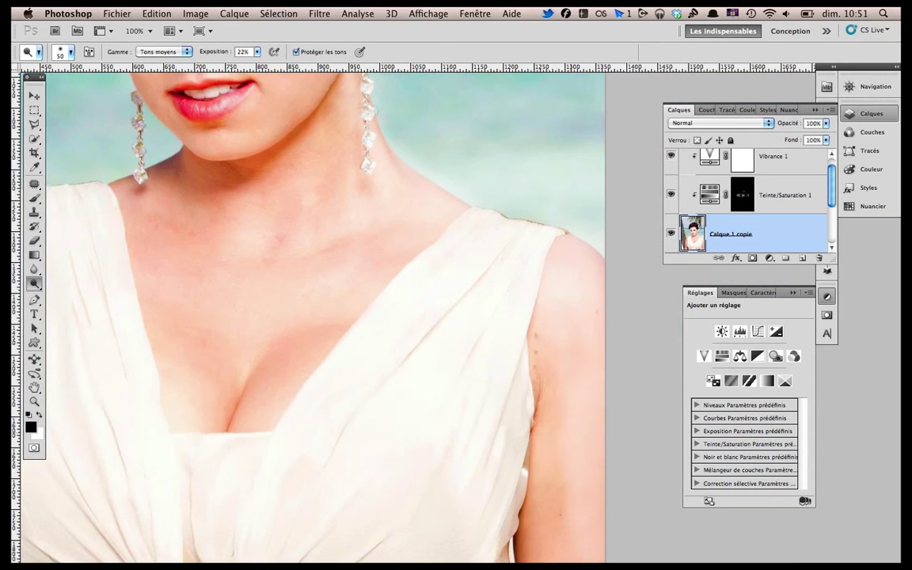
{"action": "scroll", "coordinate": [513, 203], "scroll_direction": "down", "scroll_amount": 5}
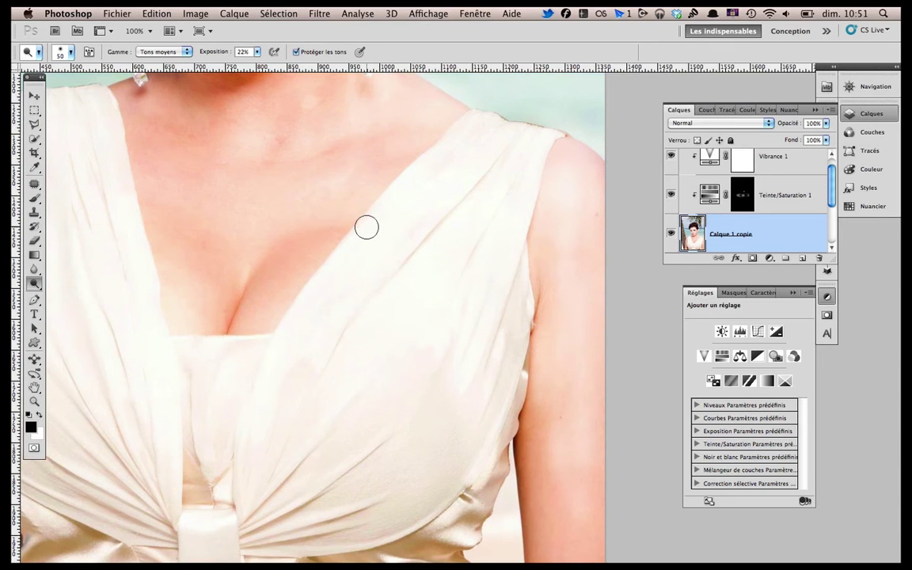
Step: Desaturate the arm and shoulder at the photo's edge using the Sponge tool in Désaturation mode at 38% flow
{"action": "scroll", "coordinate": [367, 228], "scroll_direction": "up", "scroll_amount": 1}
{"action": "left_click", "coordinate": [34, 283]}
{"action": "left_click", "coordinate": [103, 304]}
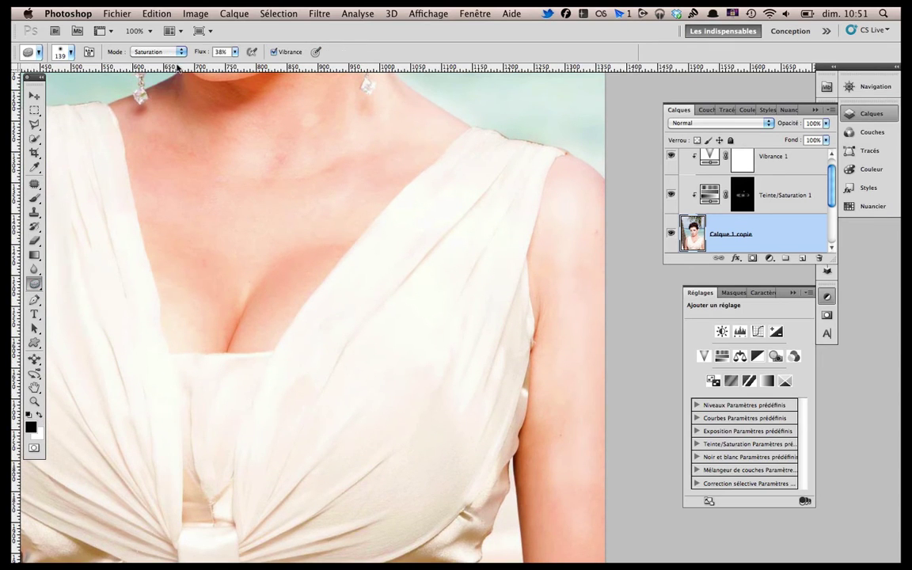
{"action": "left_click", "coordinate": [158, 51]}
{"action": "left_click", "coordinate": [147, 40]}
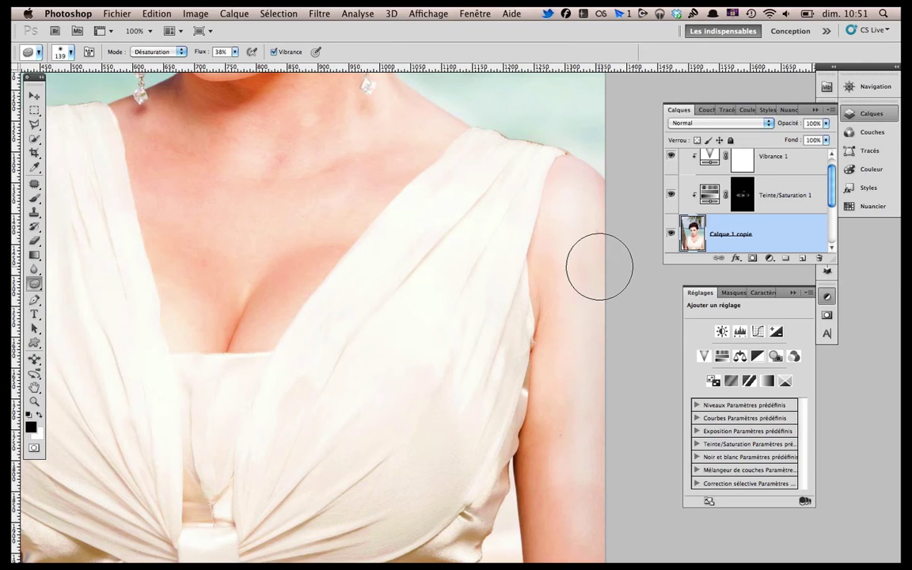
{"action": "key", "text": "super+minus"}
{"action": "key", "text": "super+minus"}
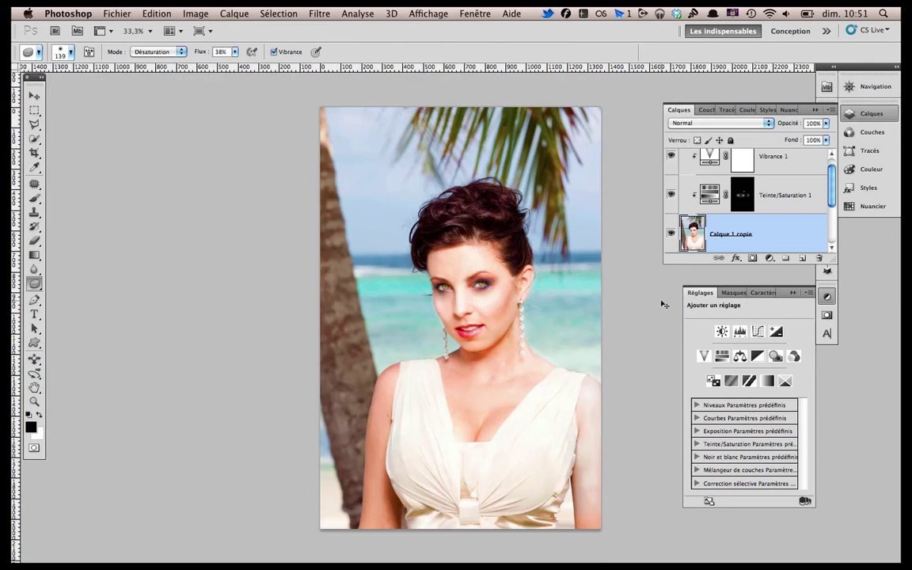
Step: Set Calque 1 copie's blending mode to Saturation at 100% opacity and toggle its visibility to compare
{"action": "left_click", "coordinate": [720, 123]}
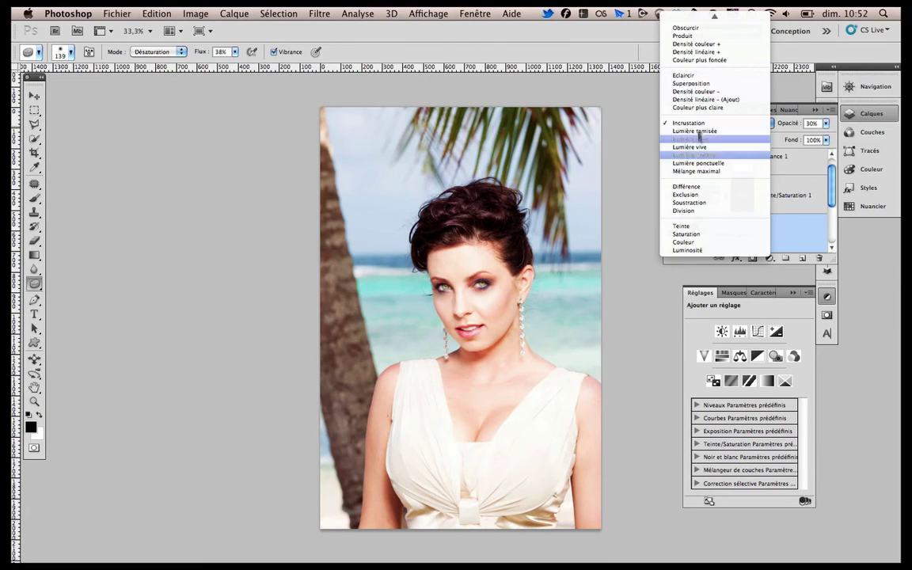
{"action": "left_click", "coordinate": [701, 234]}
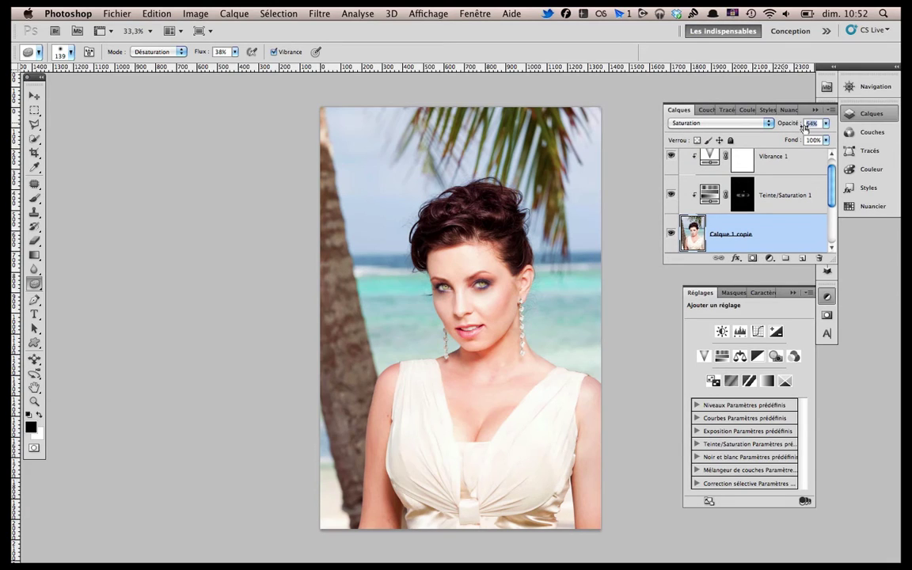
{"action": "left_click", "coordinate": [671, 235]}
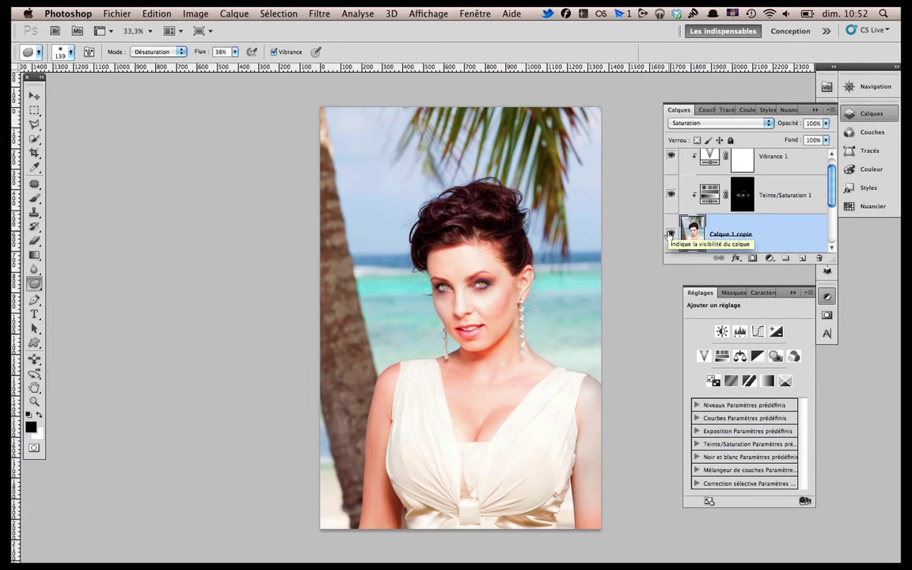
{"action": "left_click", "coordinate": [670, 235]}
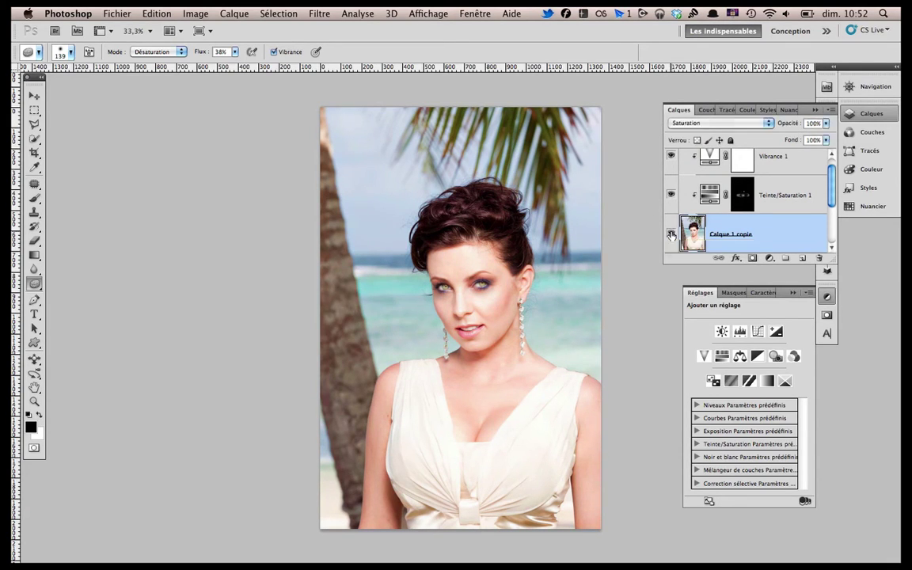
Step: Burn the skin's midtones on Calque 1 copie with a 67 px brush at 12% exposure
{"action": "scroll", "coordinate": [238, 270], "scroll_direction": "down", "scroll_amount": 1}
{"action": "left_click_drag", "start_coordinate": [34, 283], "coordinate": [79, 283]}
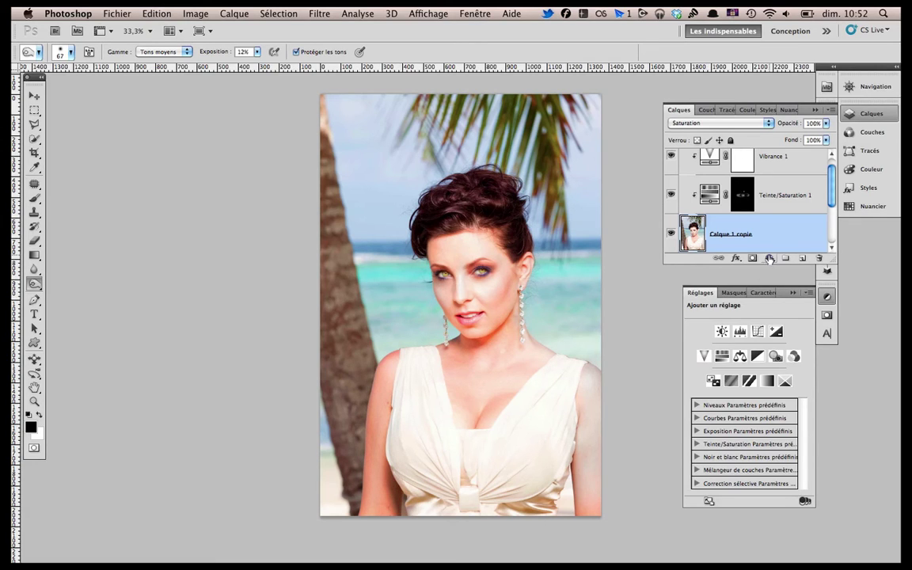
Step: Add a Curves adjustment layer above Teinte/Saturation 1 and view the portrait enlarged in full-screen mode
{"action": "scroll", "coordinate": [783, 238], "scroll_direction": "down", "scroll_amount": 3}
{"action": "scroll", "coordinate": [783, 238], "scroll_direction": "up", "scroll_amount": 3}
{"action": "left_click", "coordinate": [784, 207]}
{"action": "left_click", "coordinate": [769, 258]}
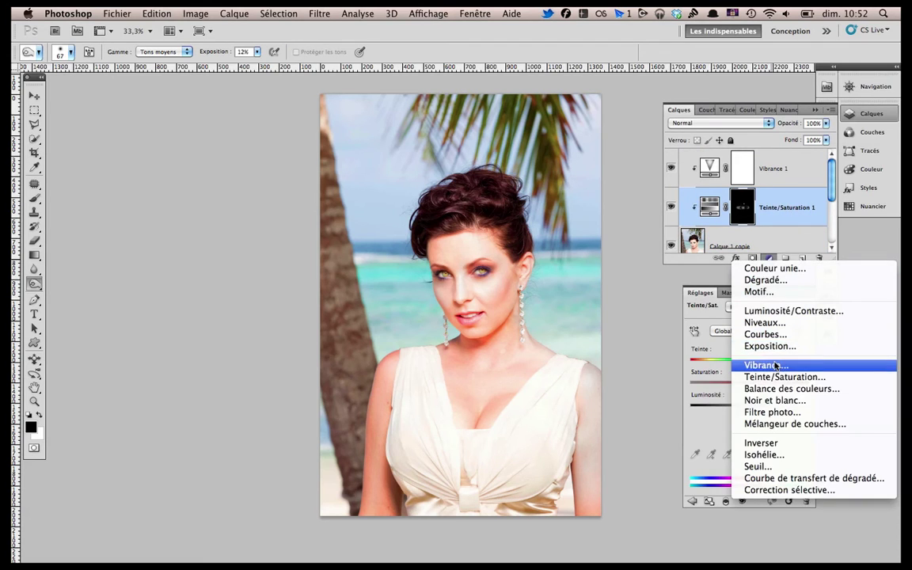
{"action": "left_click", "coordinate": [765, 335]}
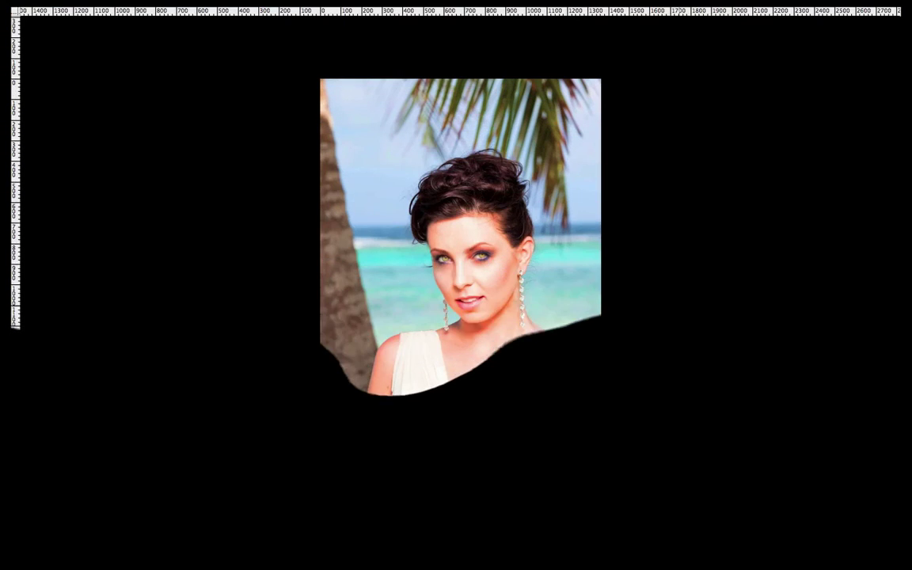
{"action": "key", "text": "ctrl+plus"}
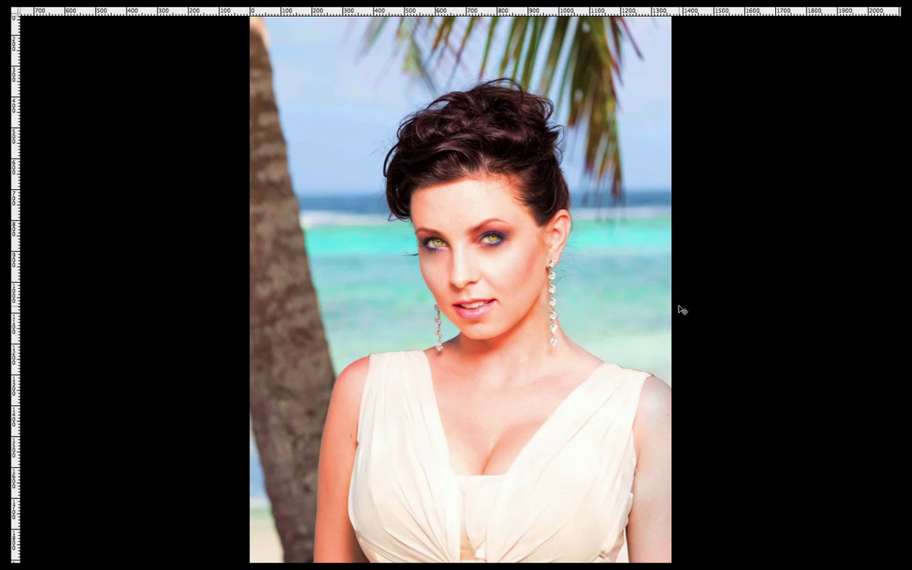